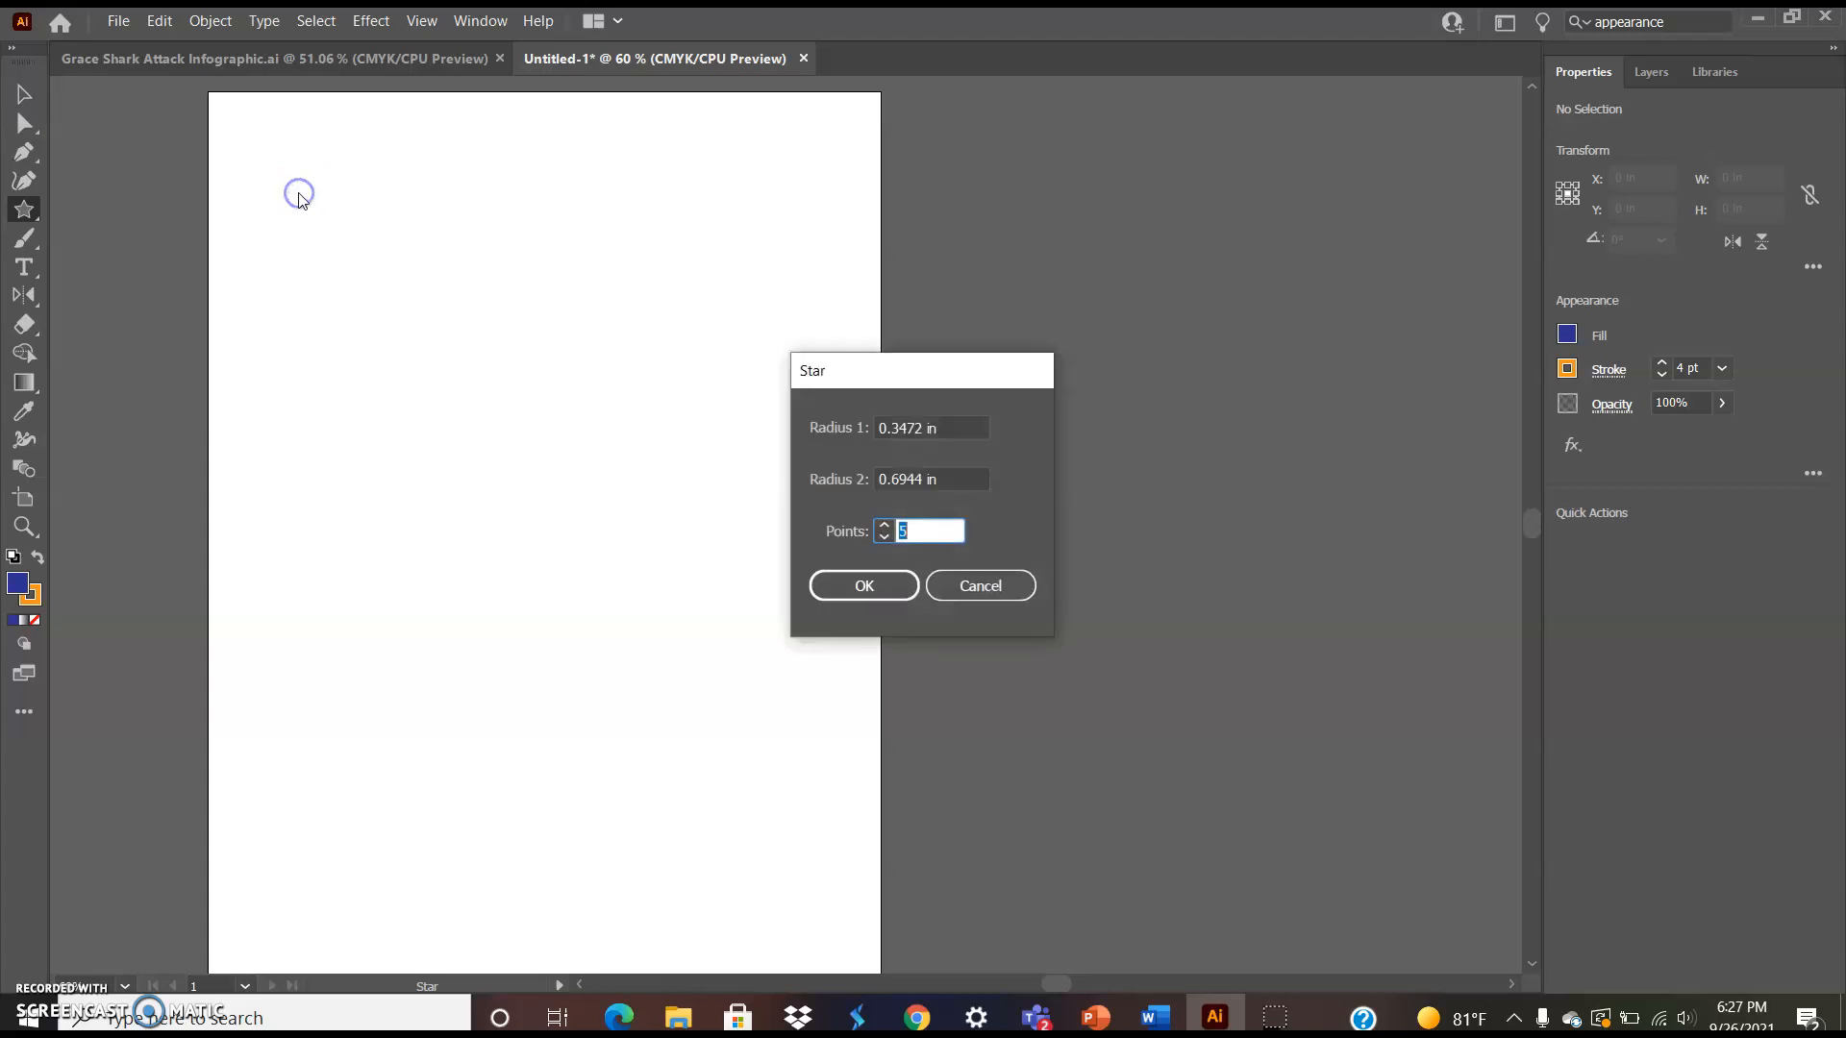
Create a five-pointed star and scale it down to about 0.8 in wide
click(870, 586)
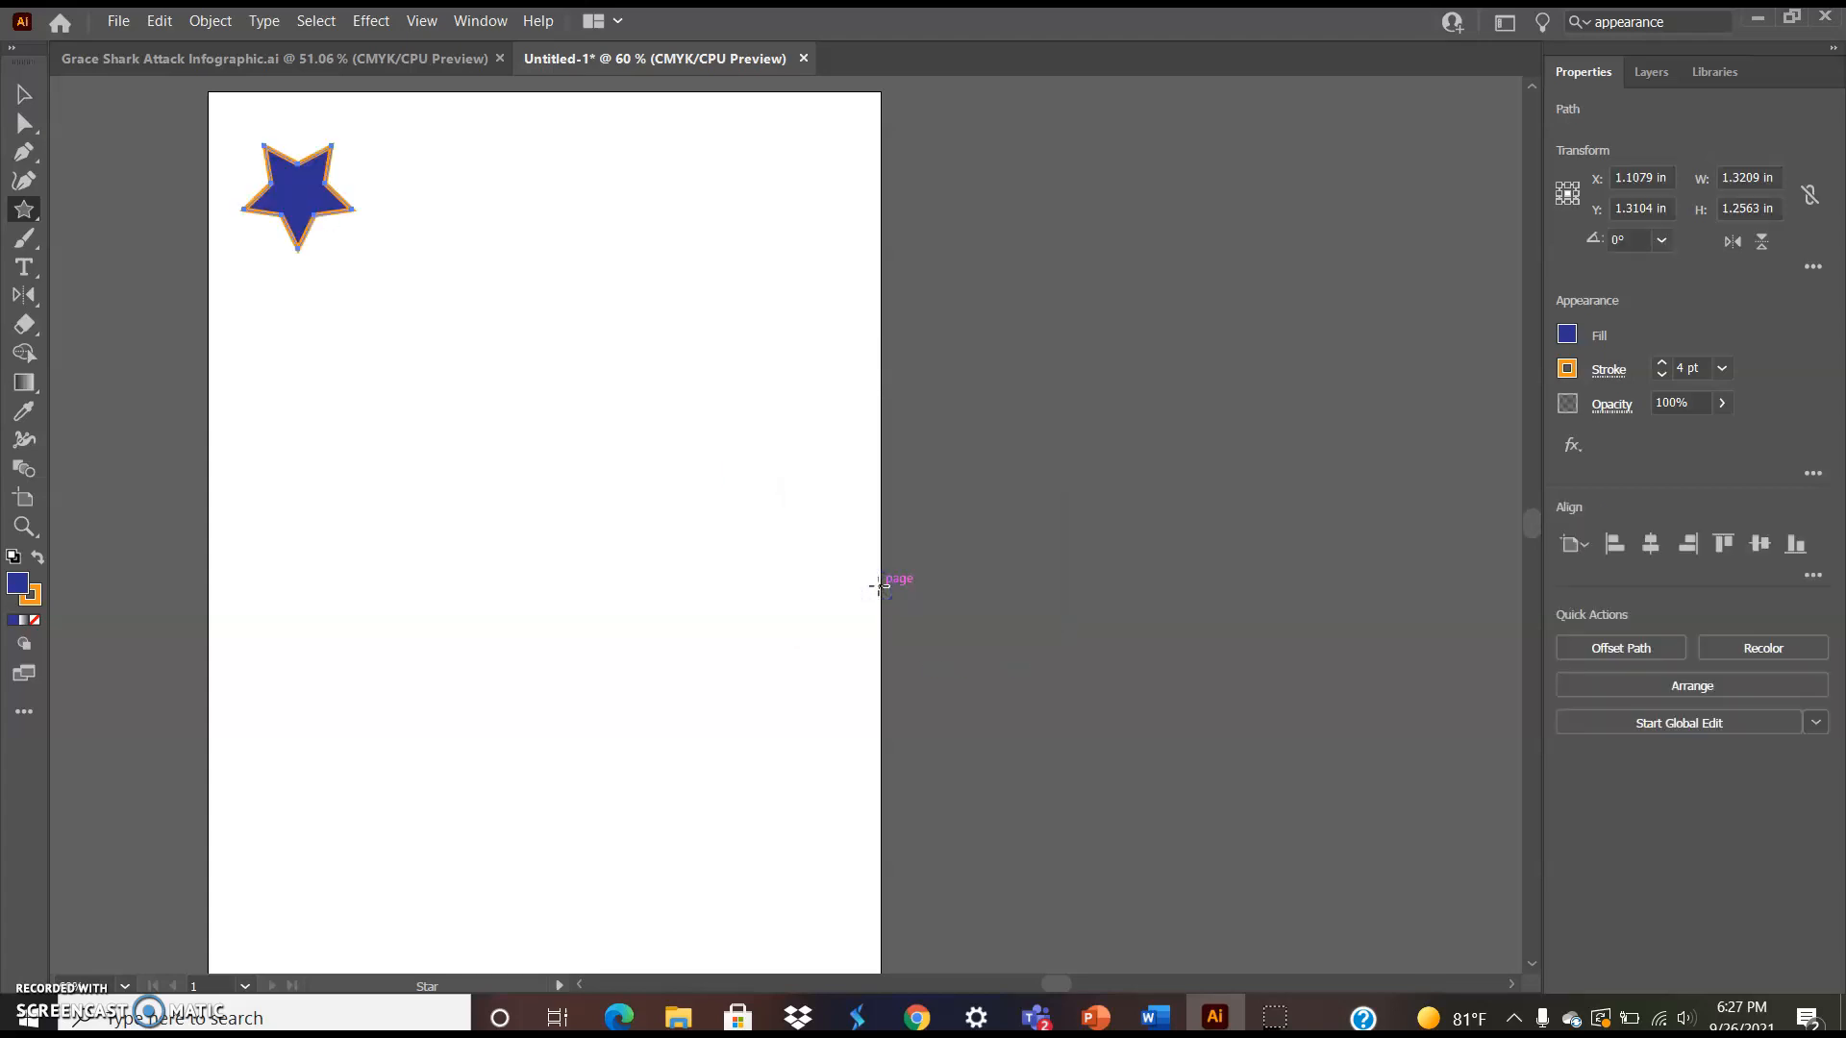
click(24, 95)
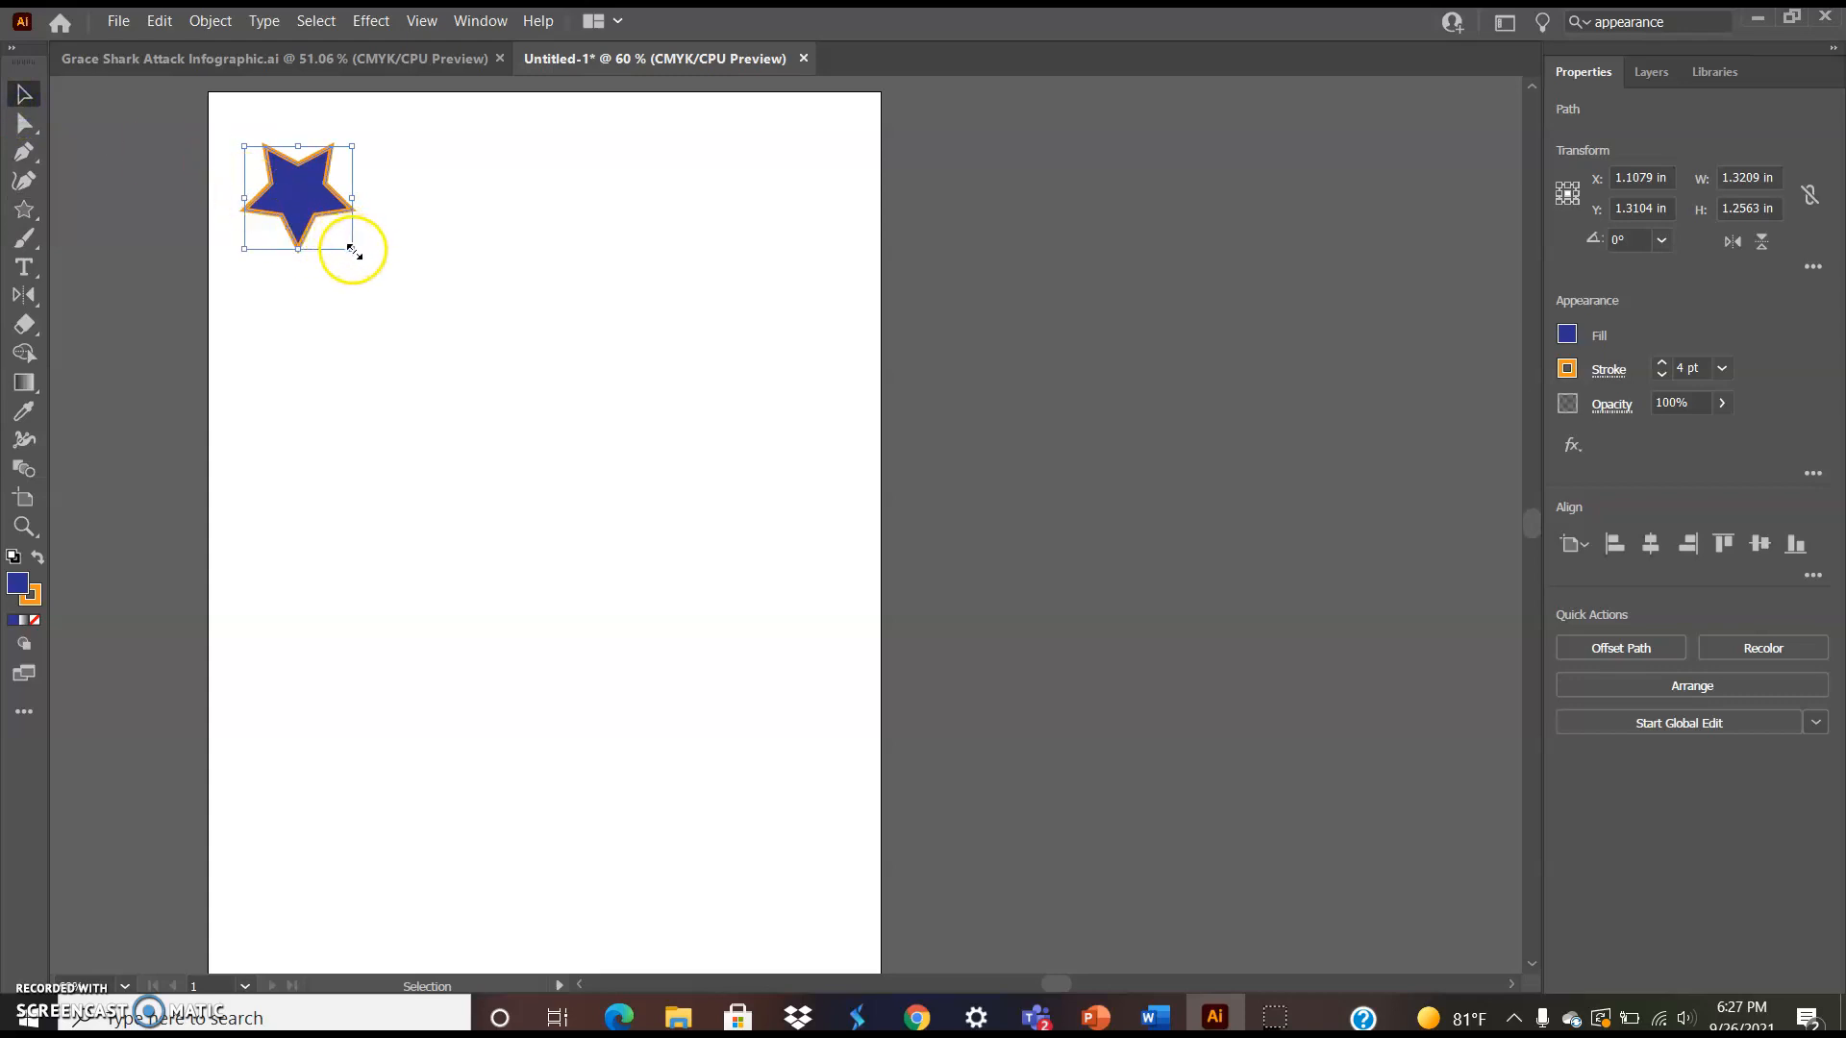
drag(352, 248, 309, 208)
click(21, 587)
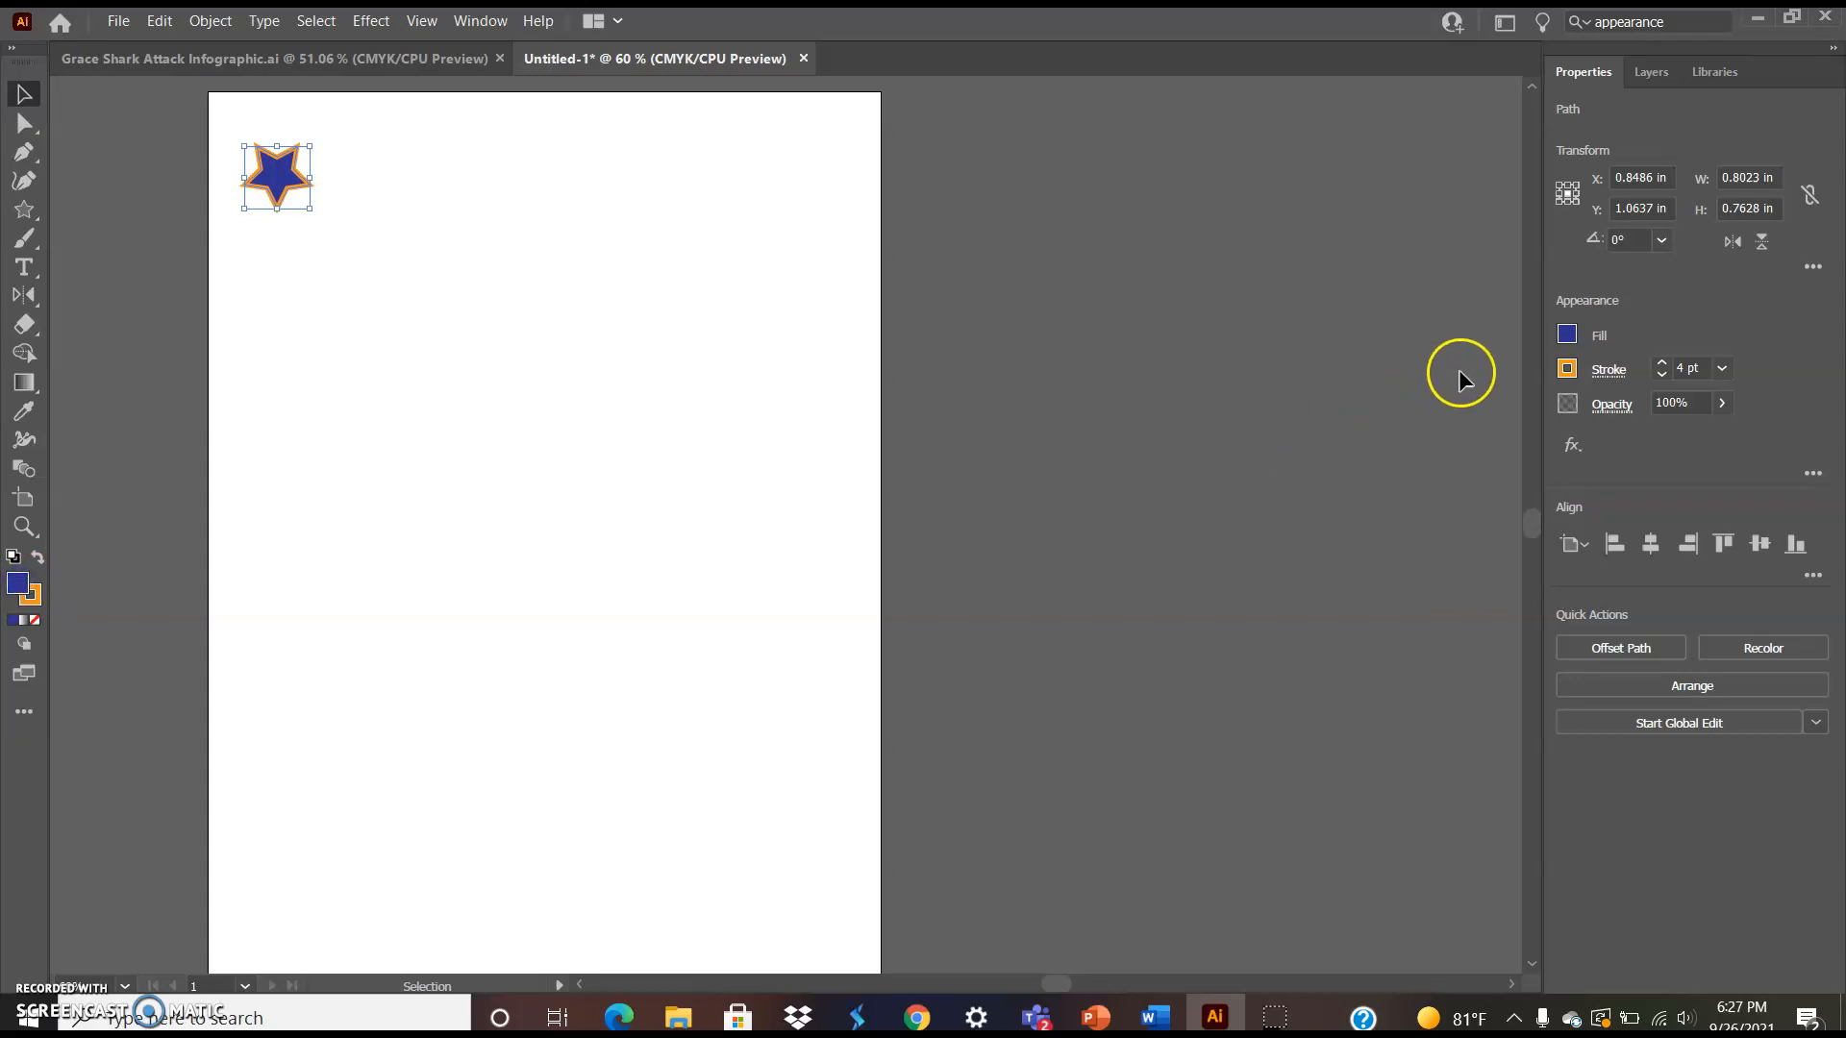
Change the star's fill to the pink swatch
click(1567, 335)
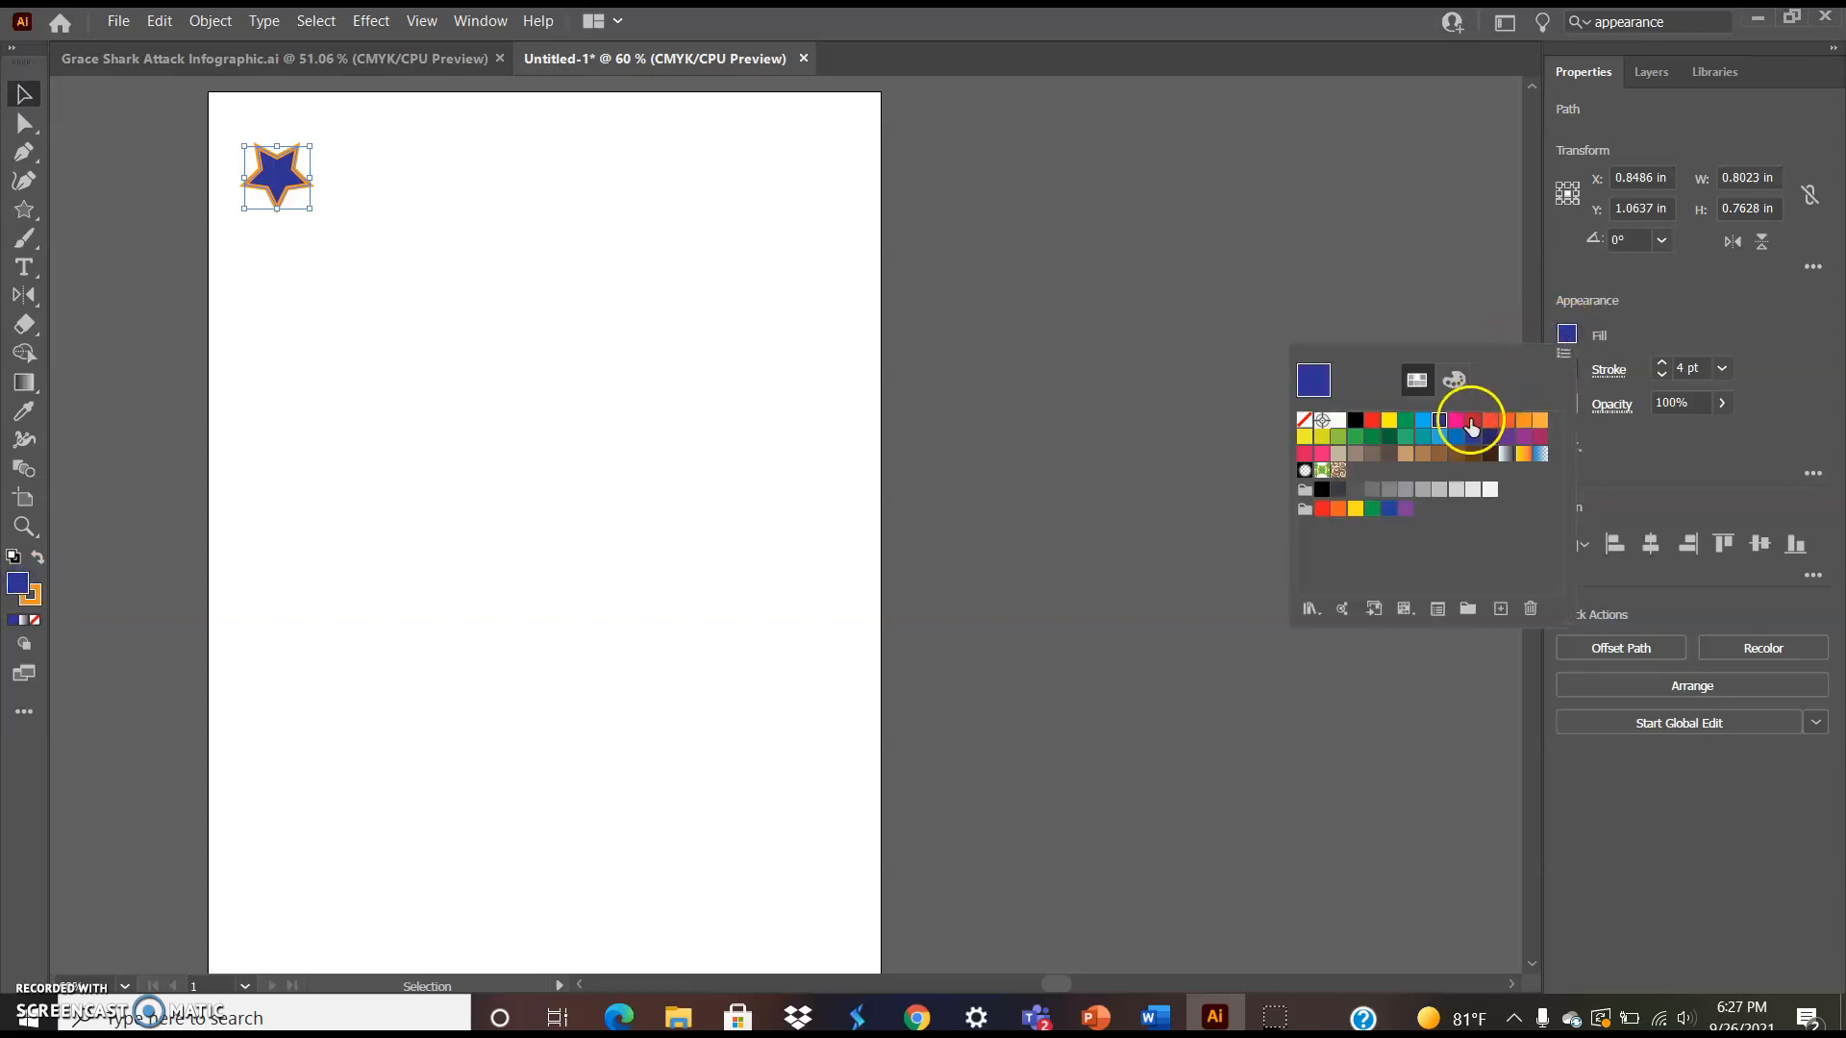
click(1455, 421)
click(539, 304)
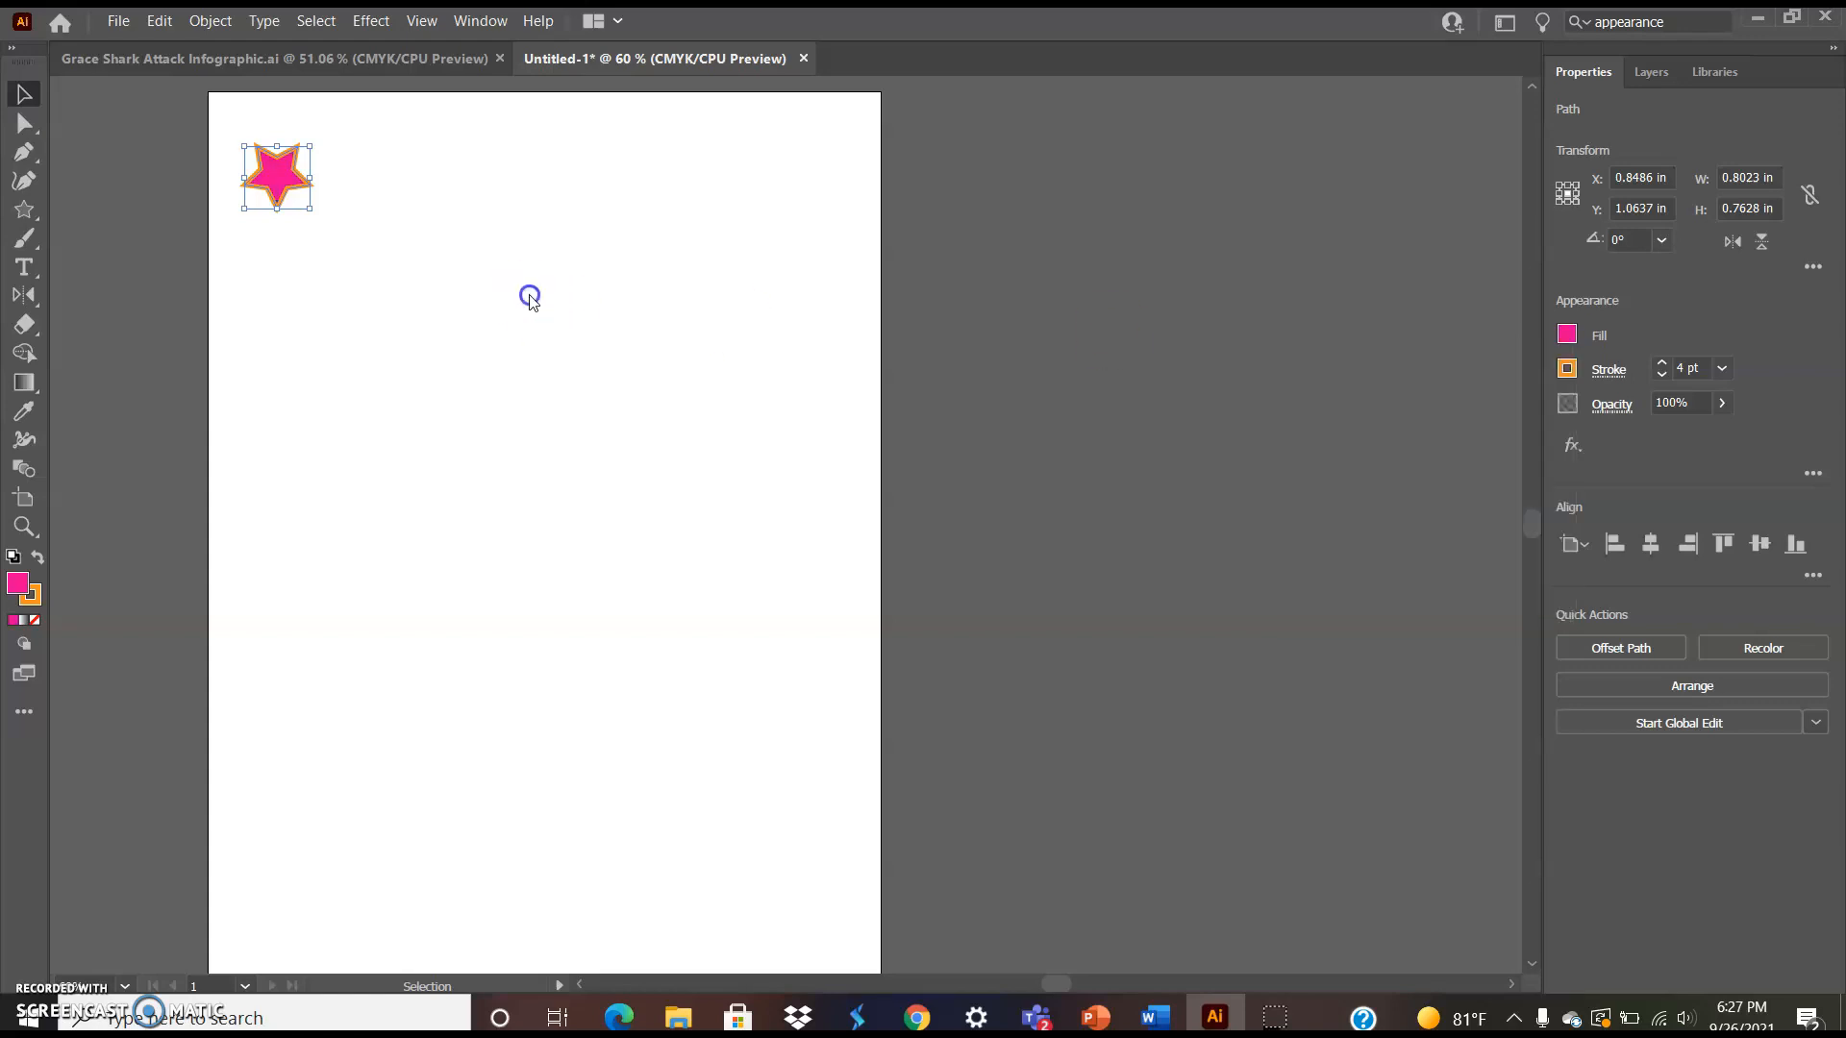
Scale the star down further to about 0.53 by 0.5 in
drag(309, 208, 291, 187)
click(275, 189)
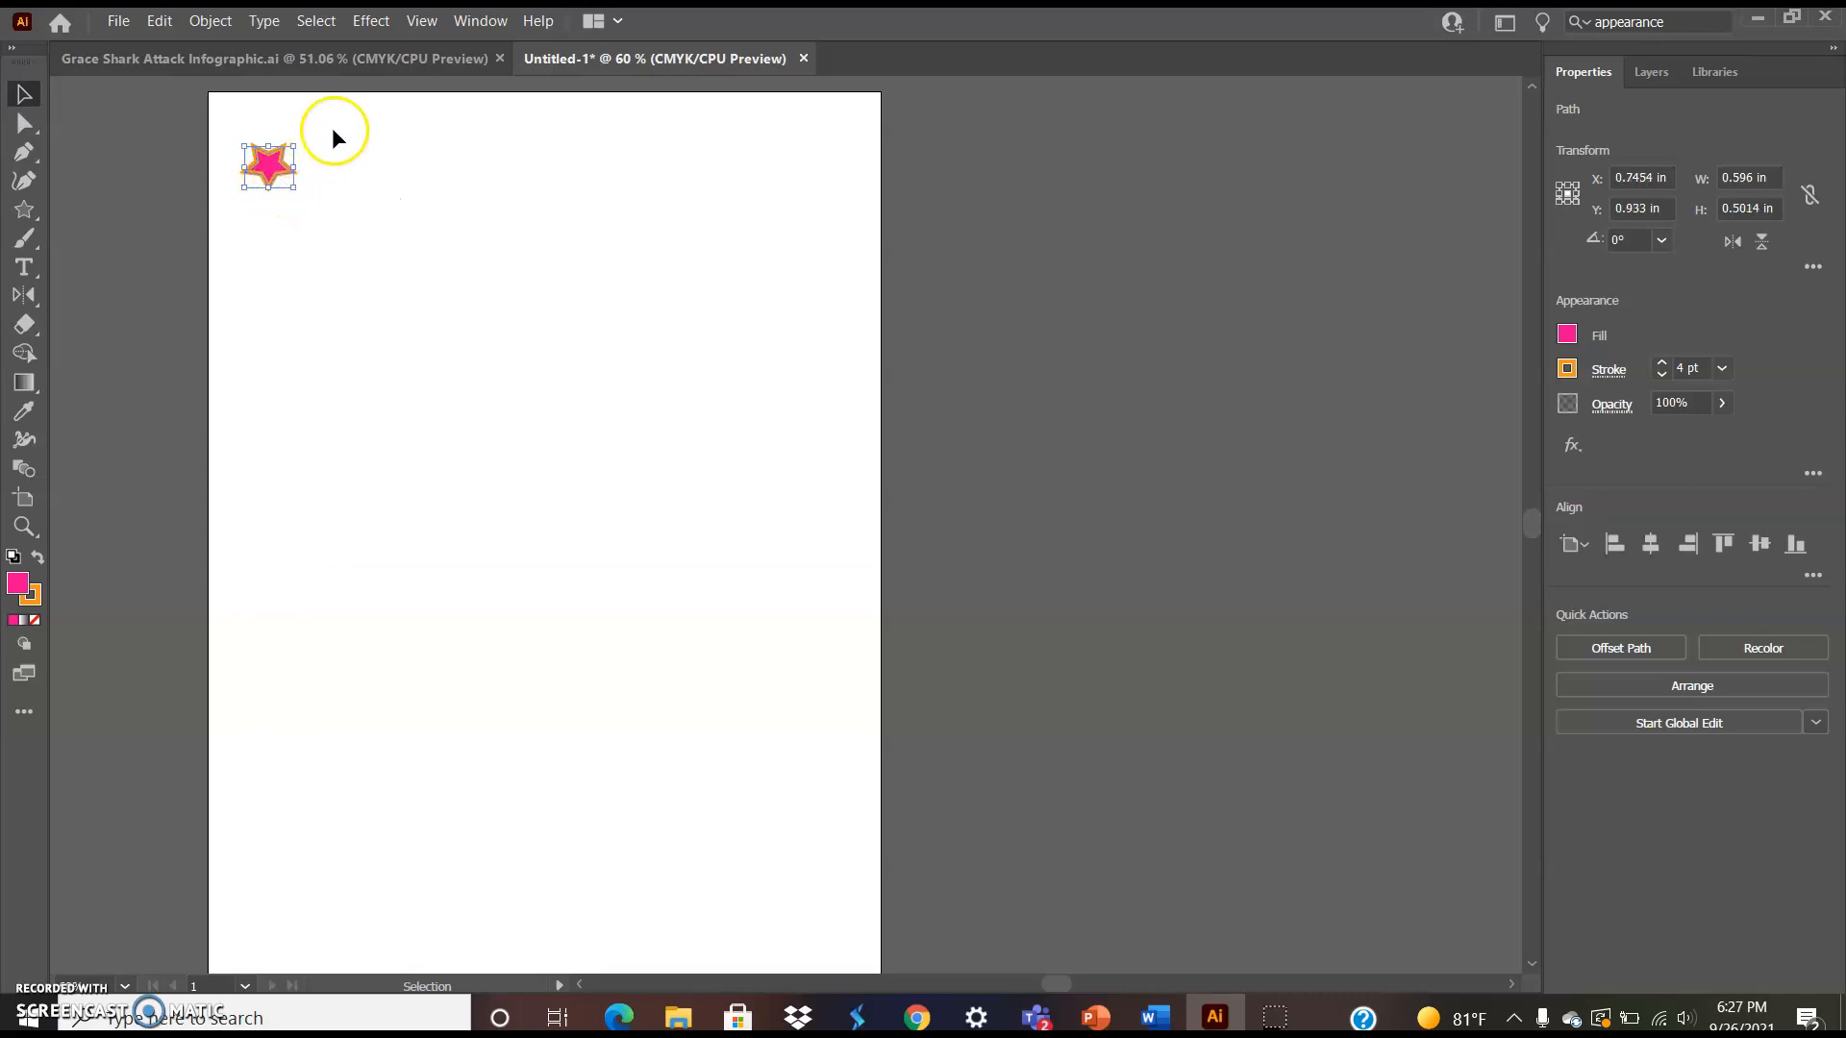
drag(301, 171, 287, 168)
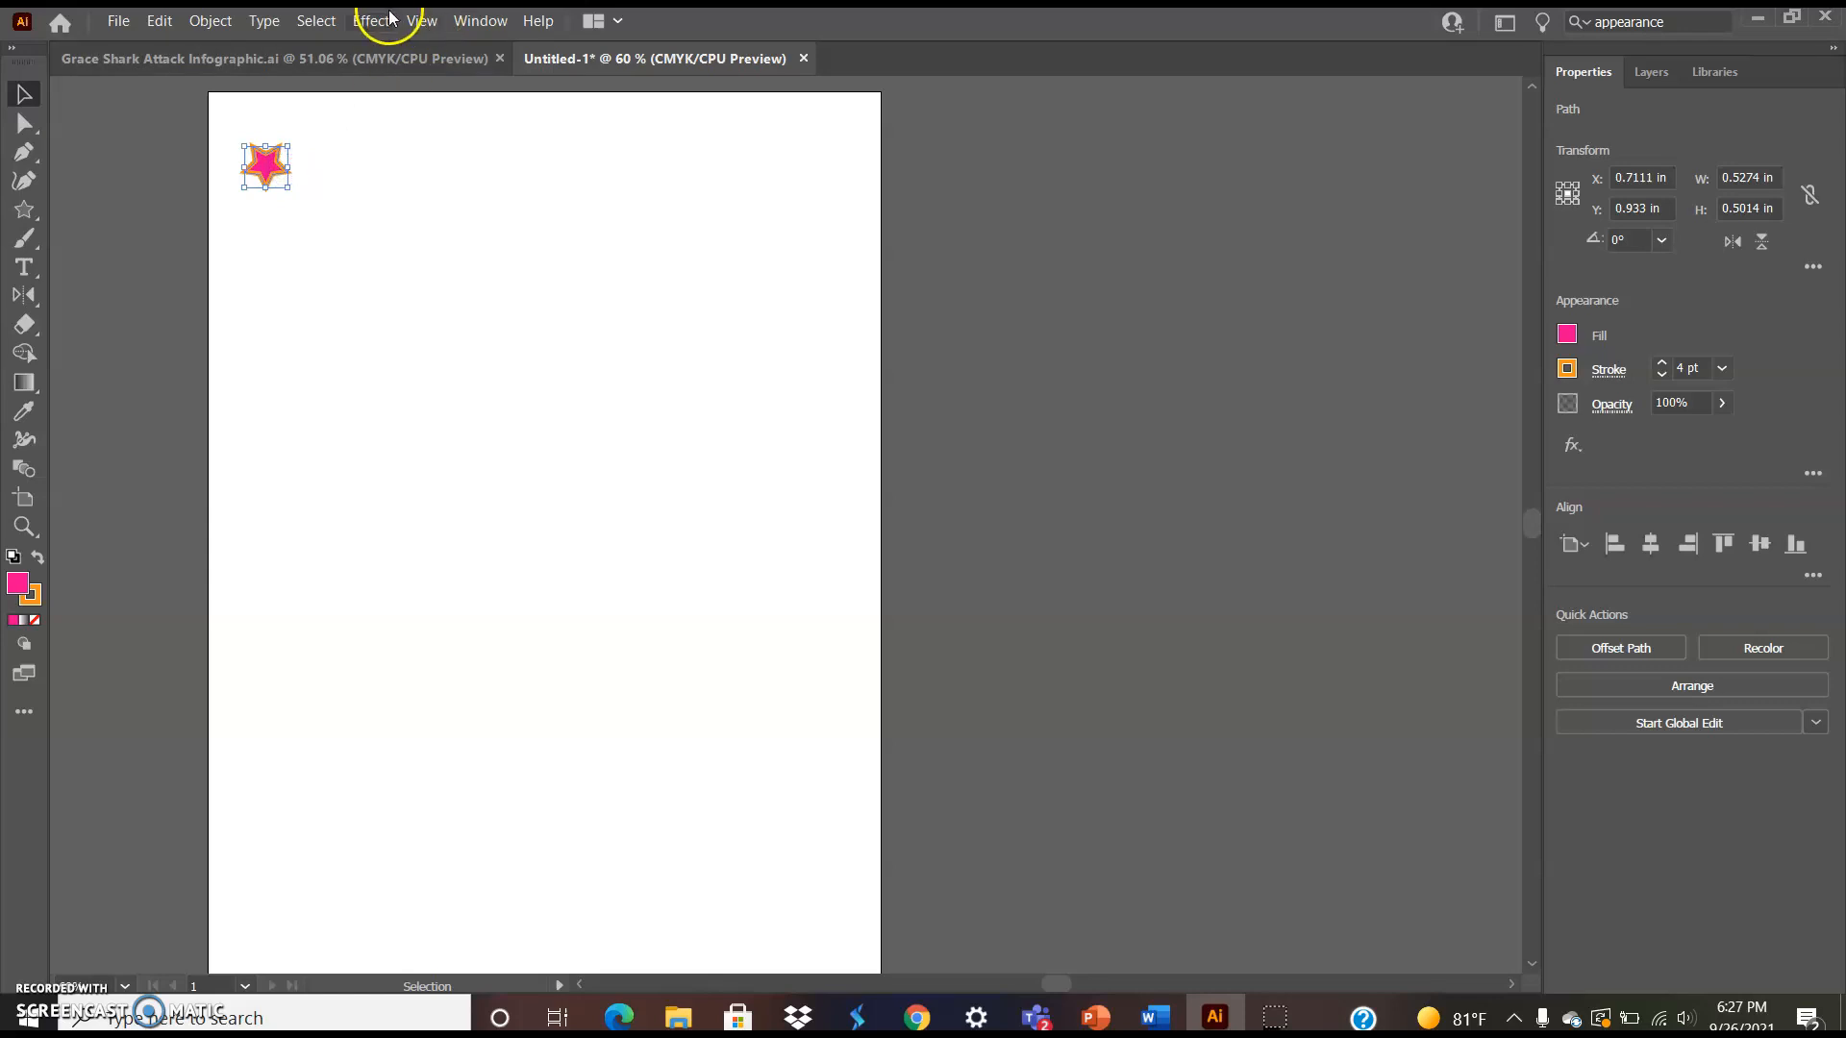
Open the Brushes panel and add the star to it as a new Pattern Brush
click(456, 23)
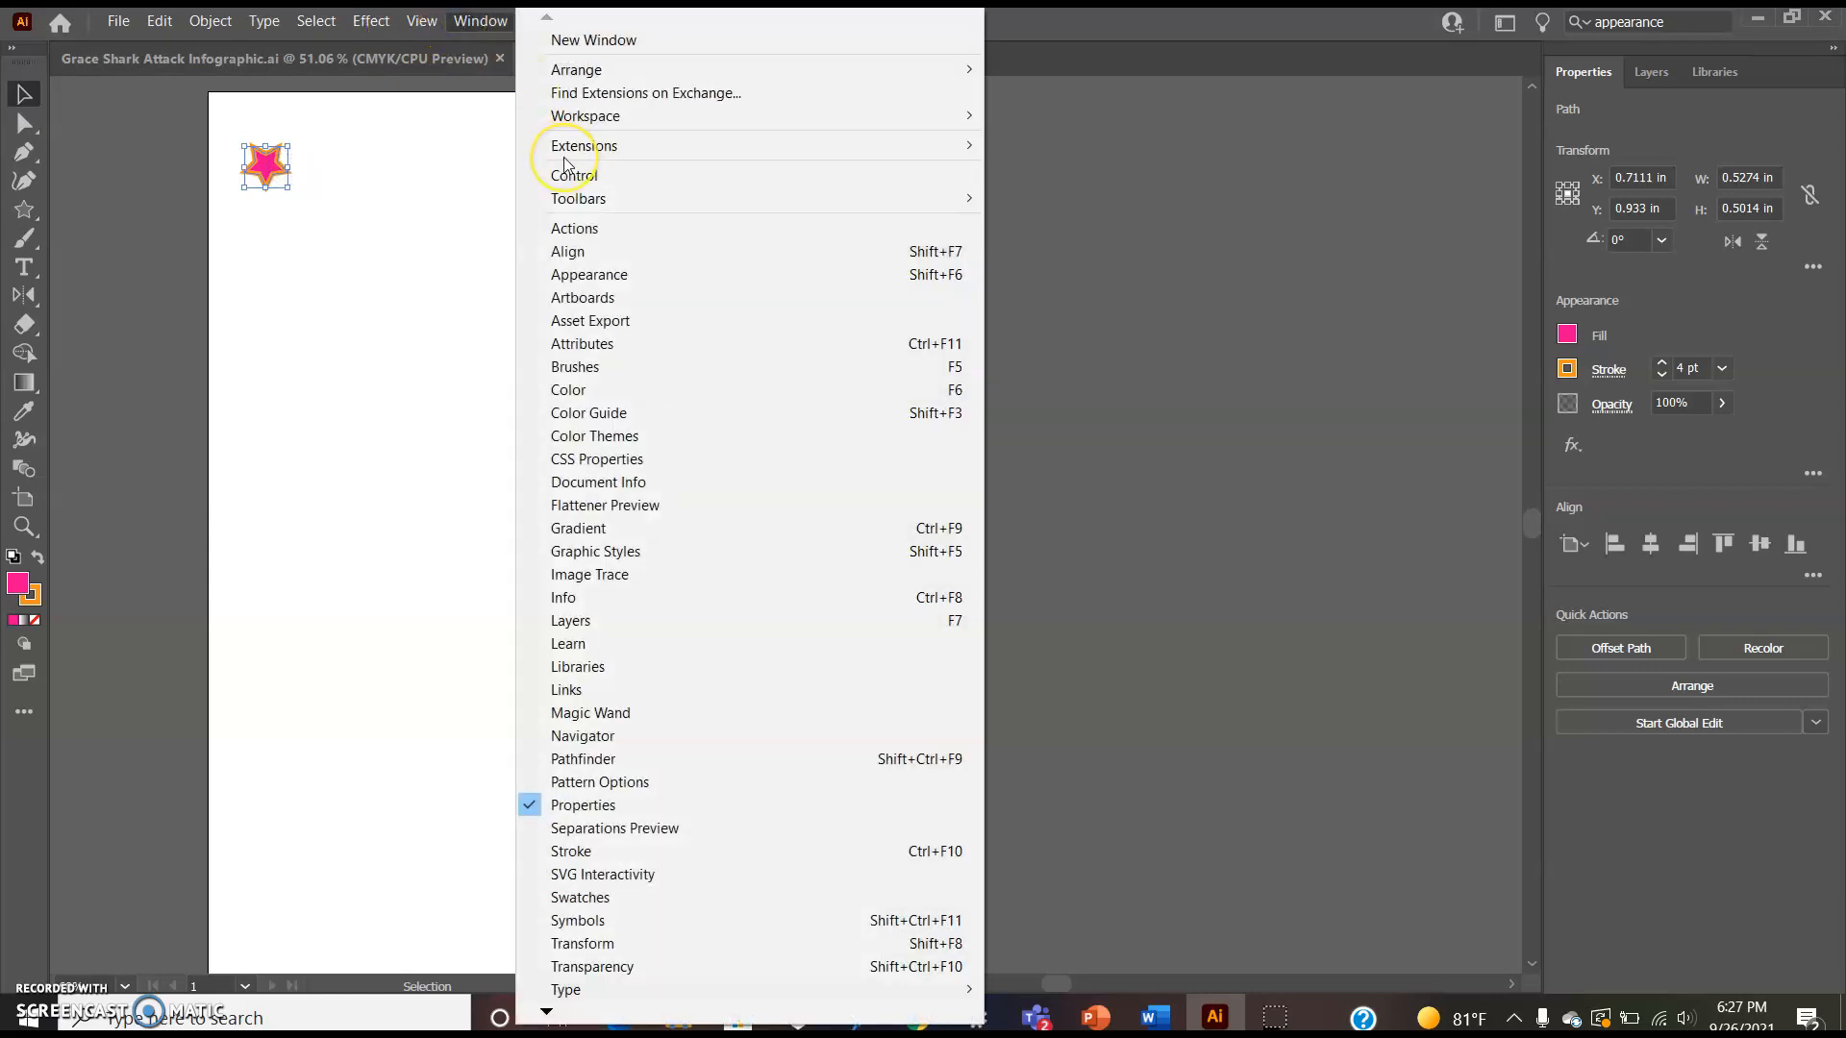
click(601, 366)
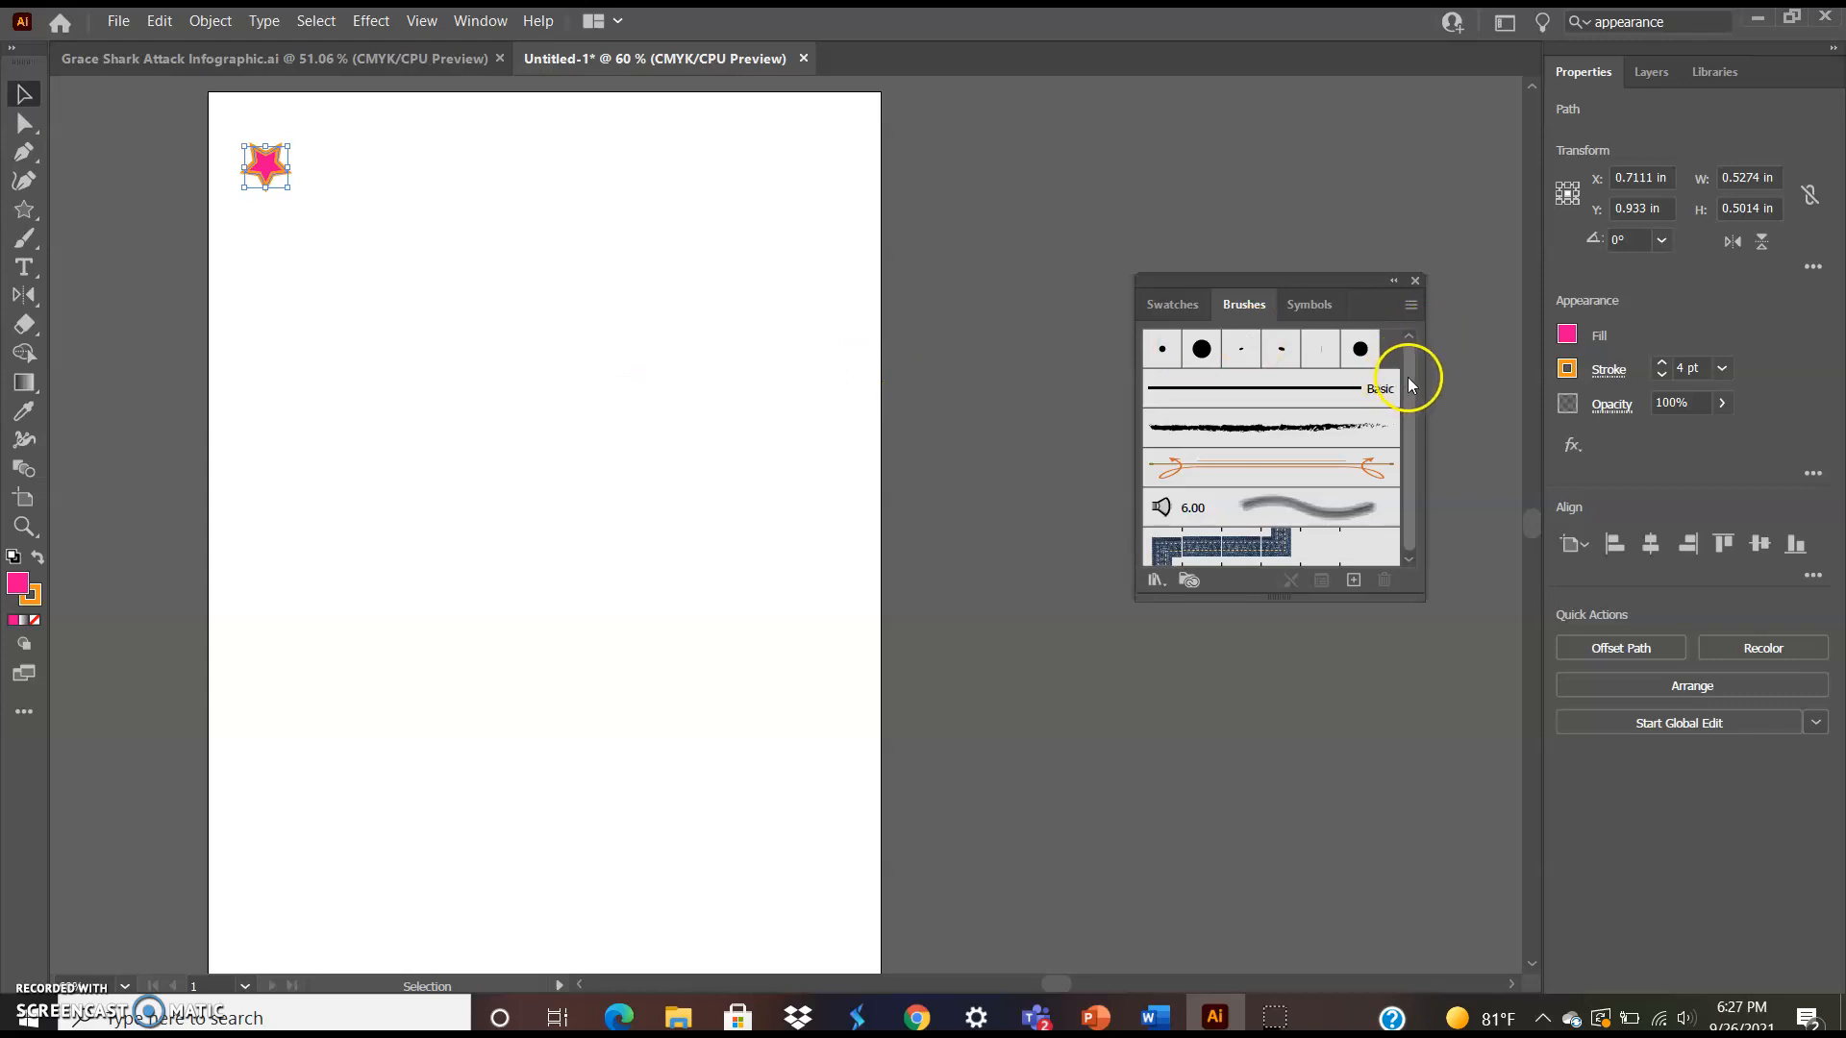
mouse_move(1408, 379)
mouse_down()
mouse_move(1407, 428)
mouse_move(1386, 282)
mouse_up()
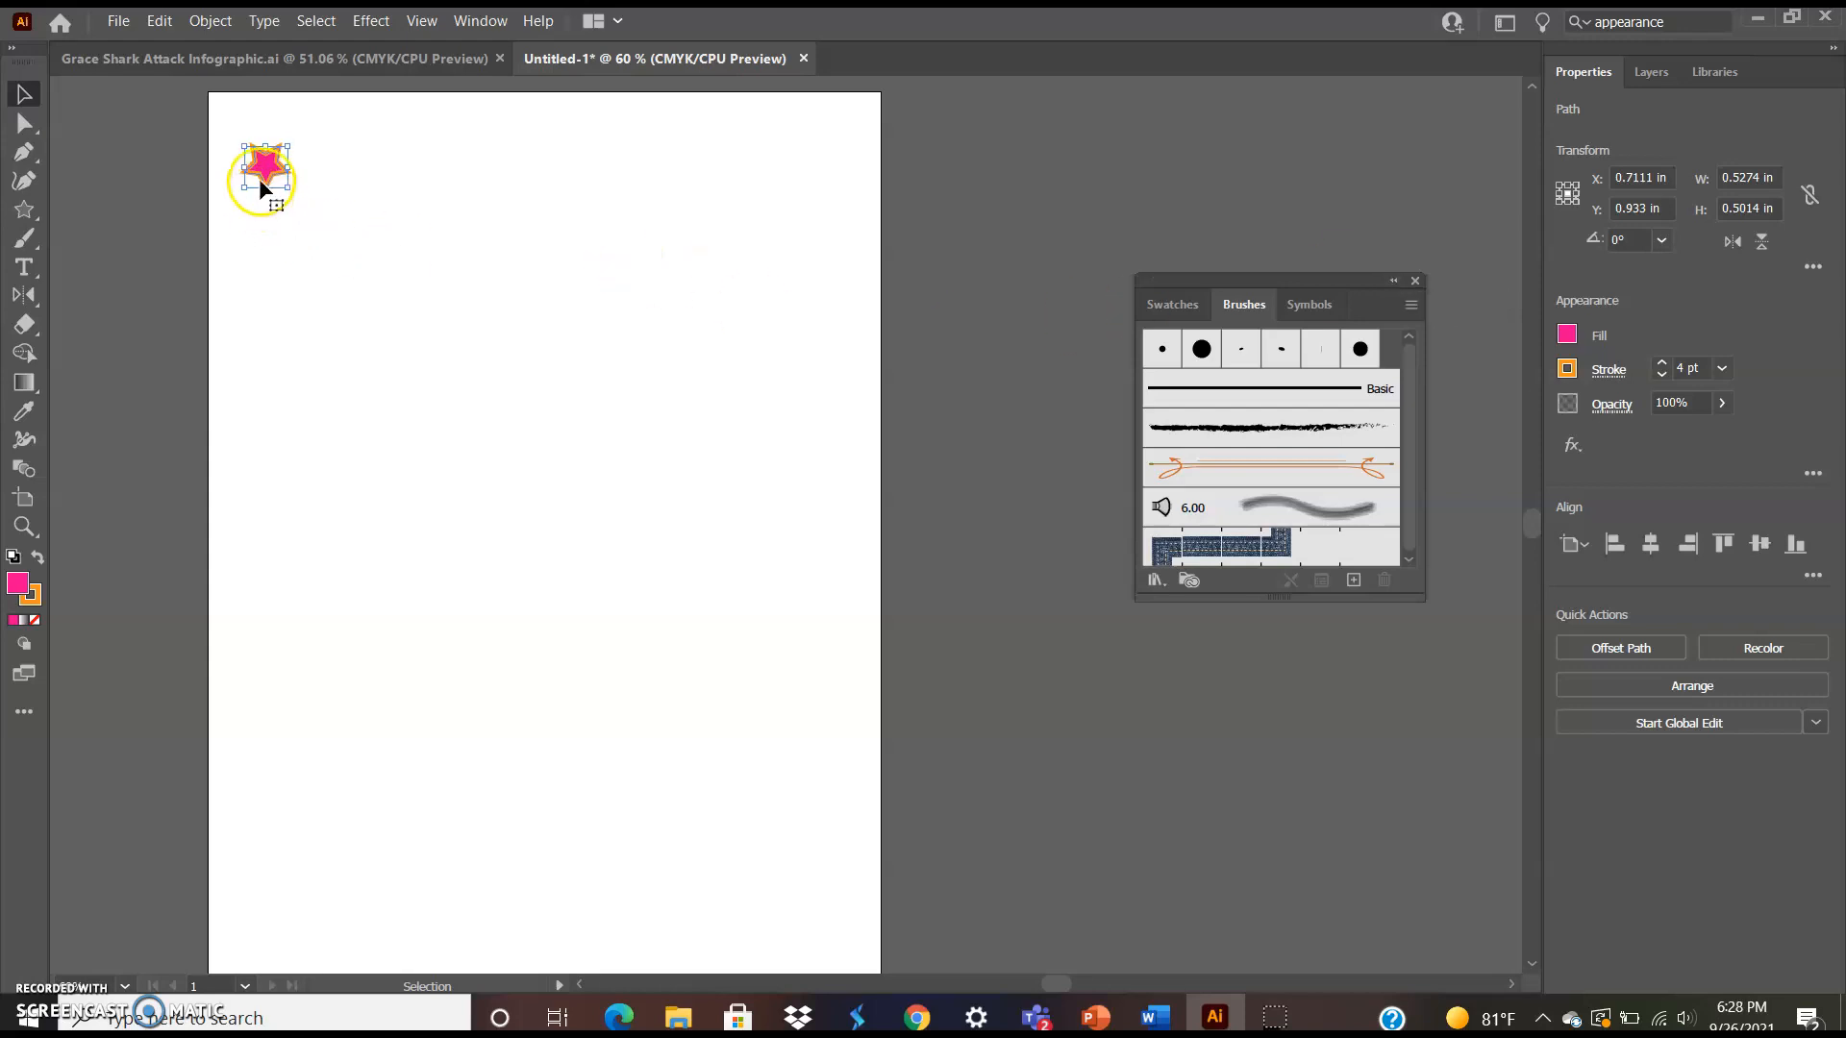
mouse_move(262, 175)
mouse_down()
mouse_move(853, 289)
mouse_move(1305, 468)
mouse_up()
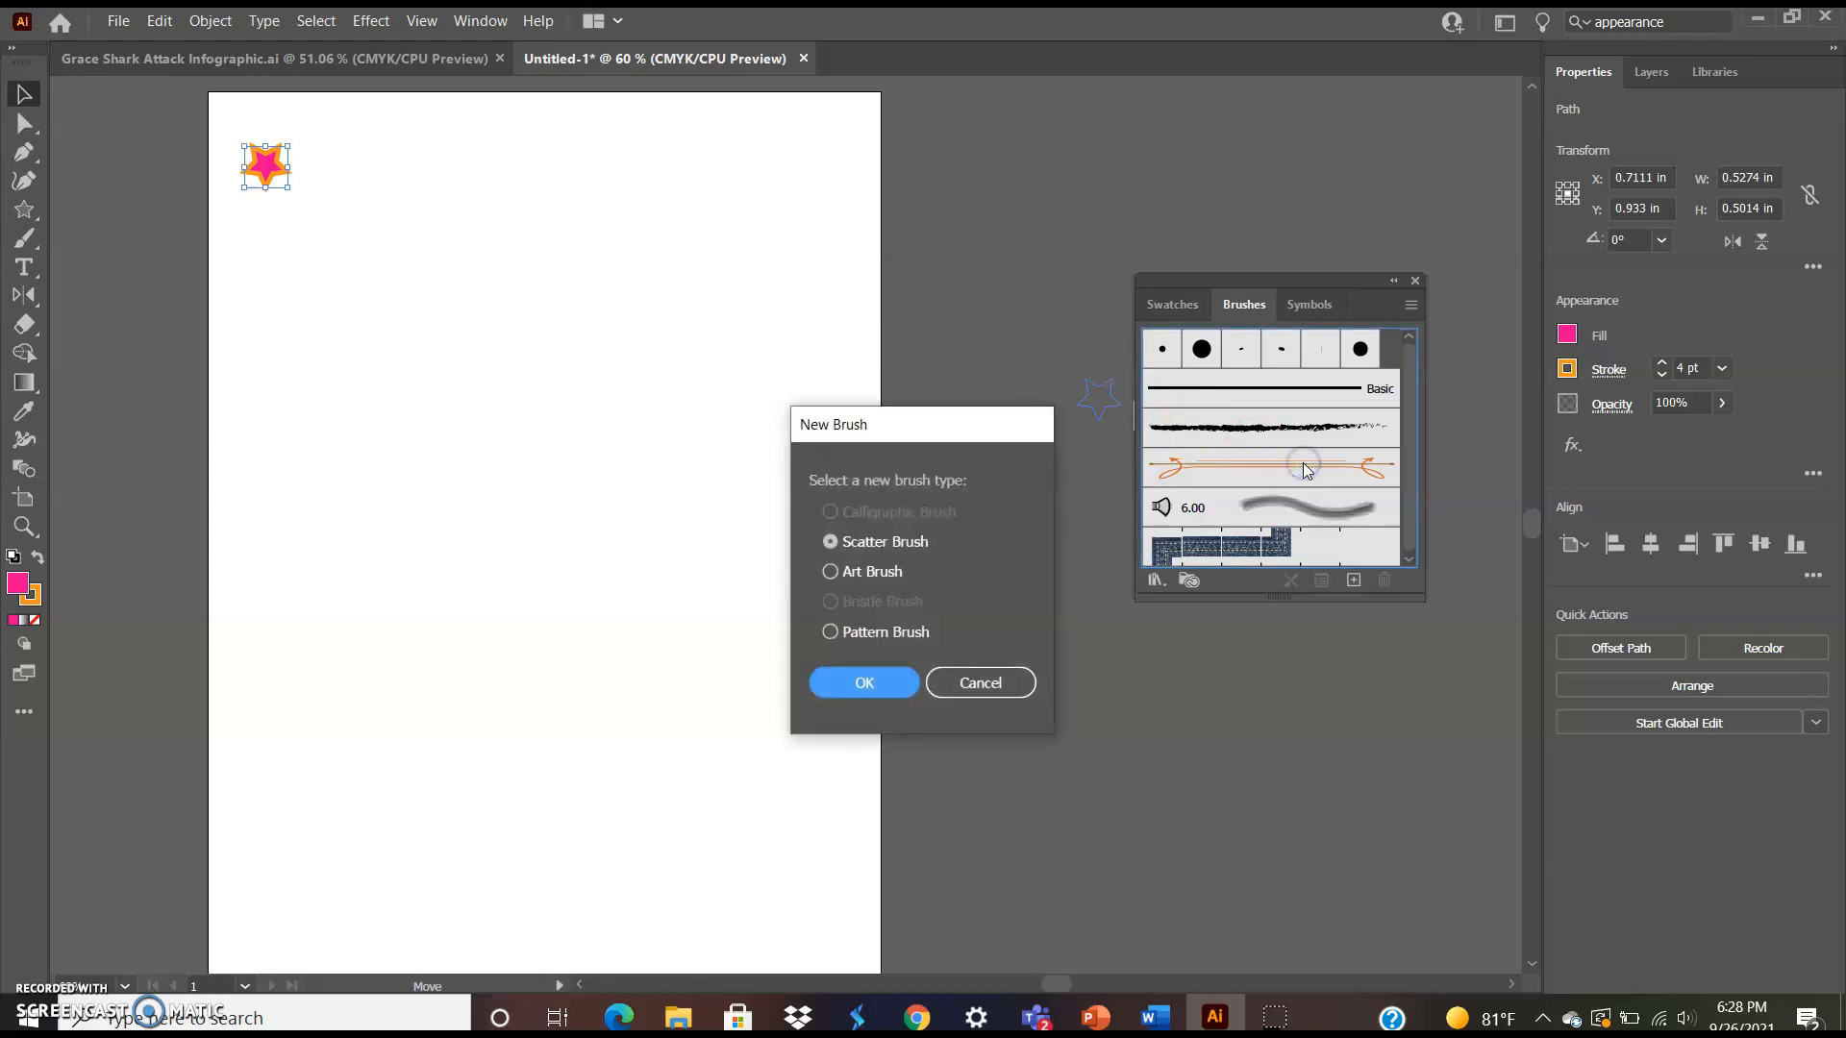
click(831, 634)
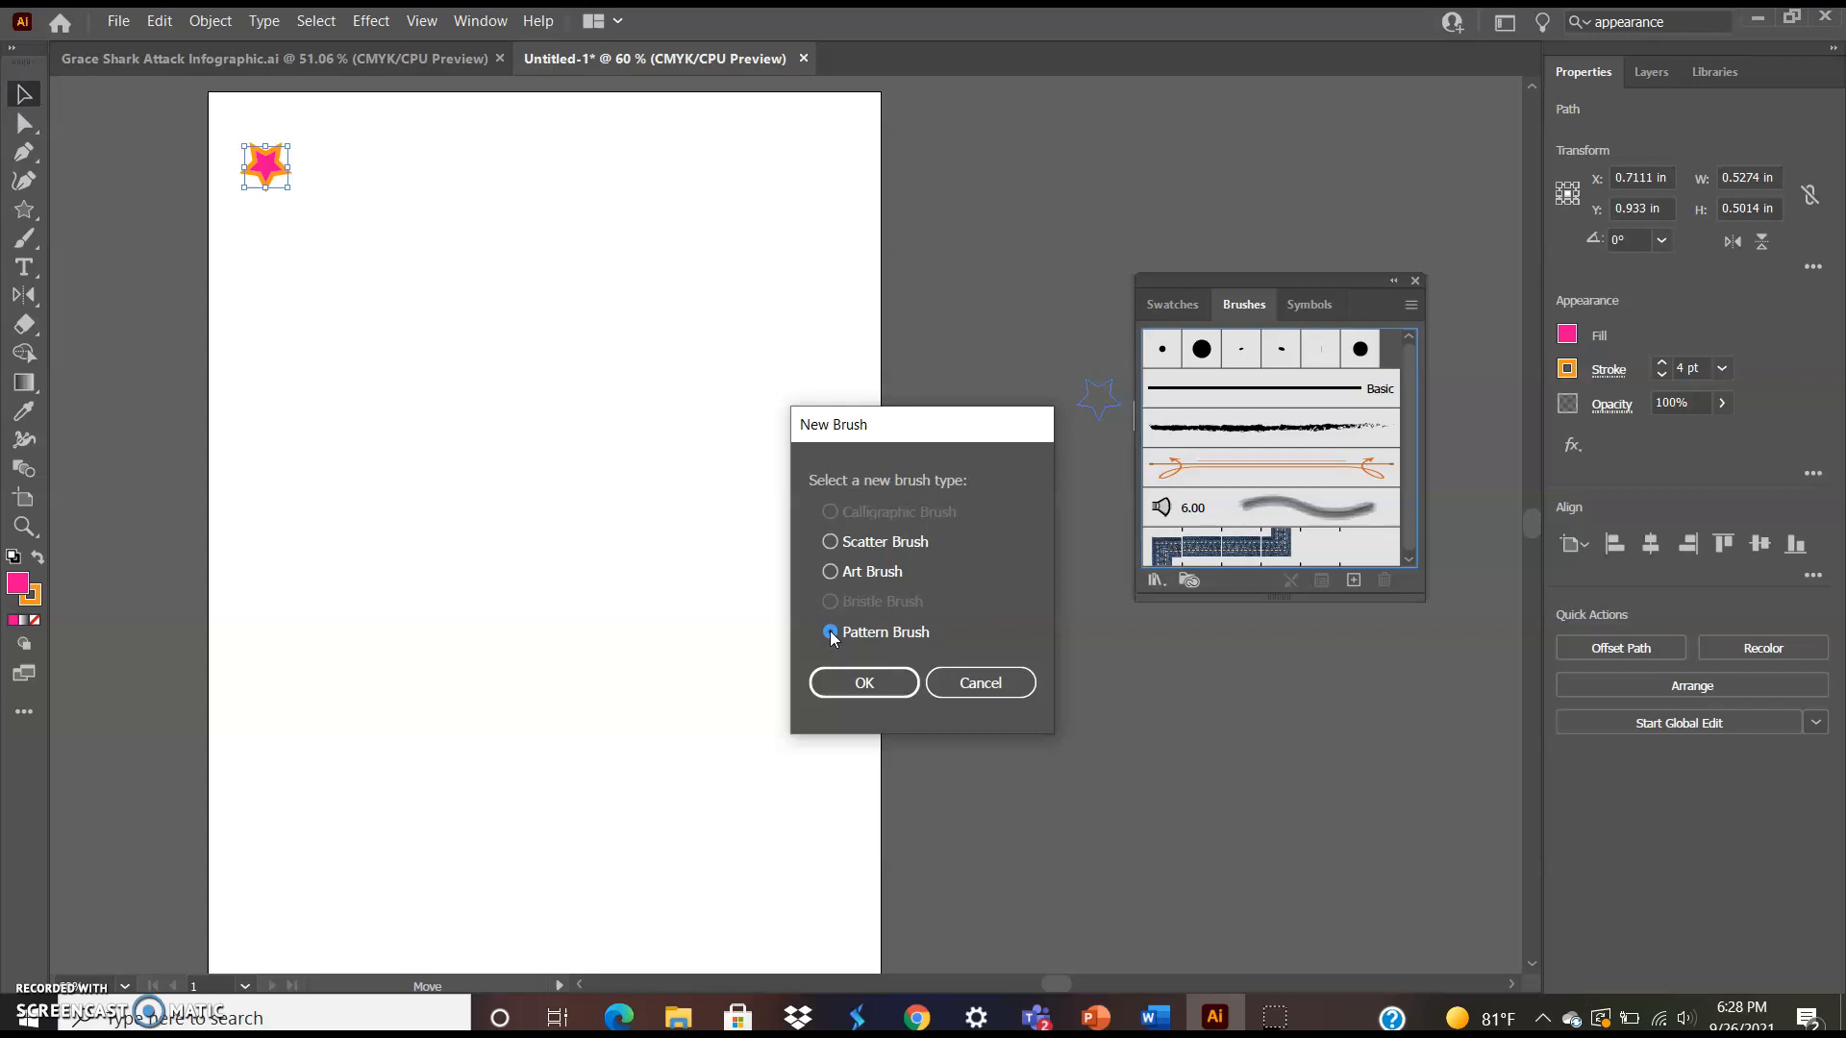
click(846, 681)
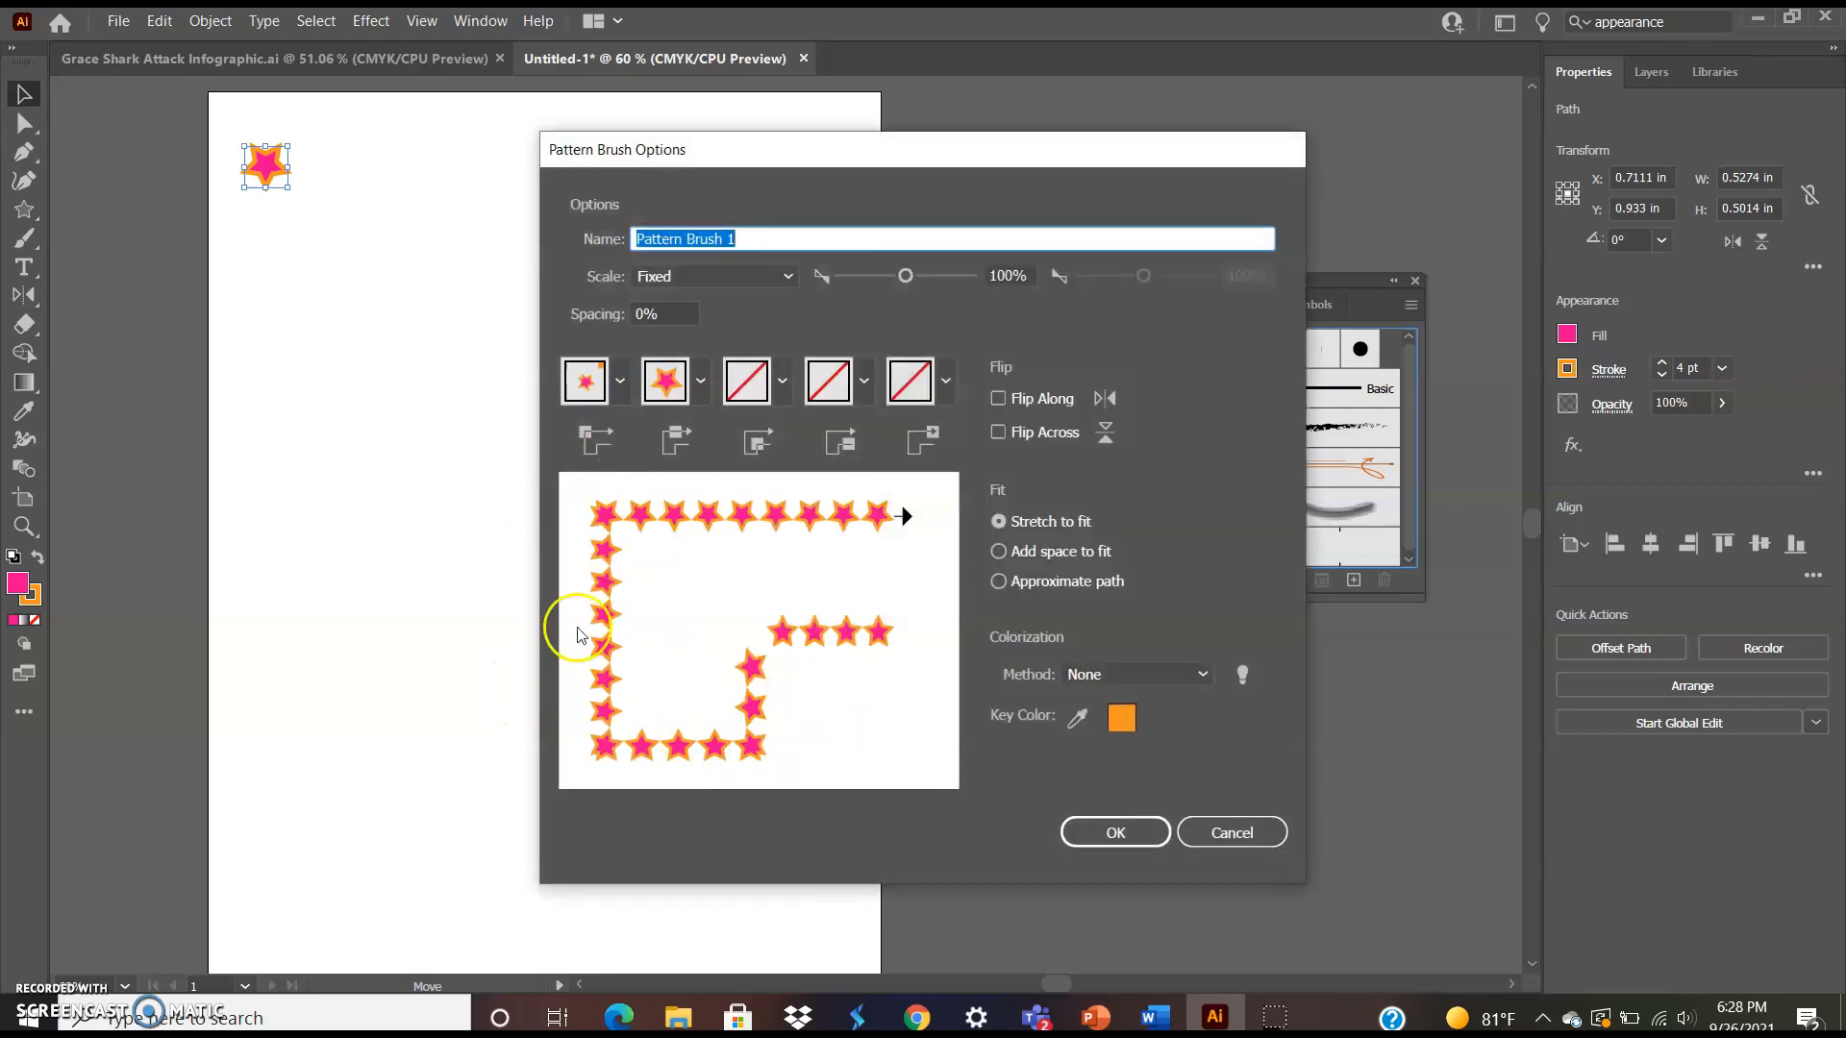
Name the pattern brush "star brush" and set its spacing to 10%
key(BackSpace)
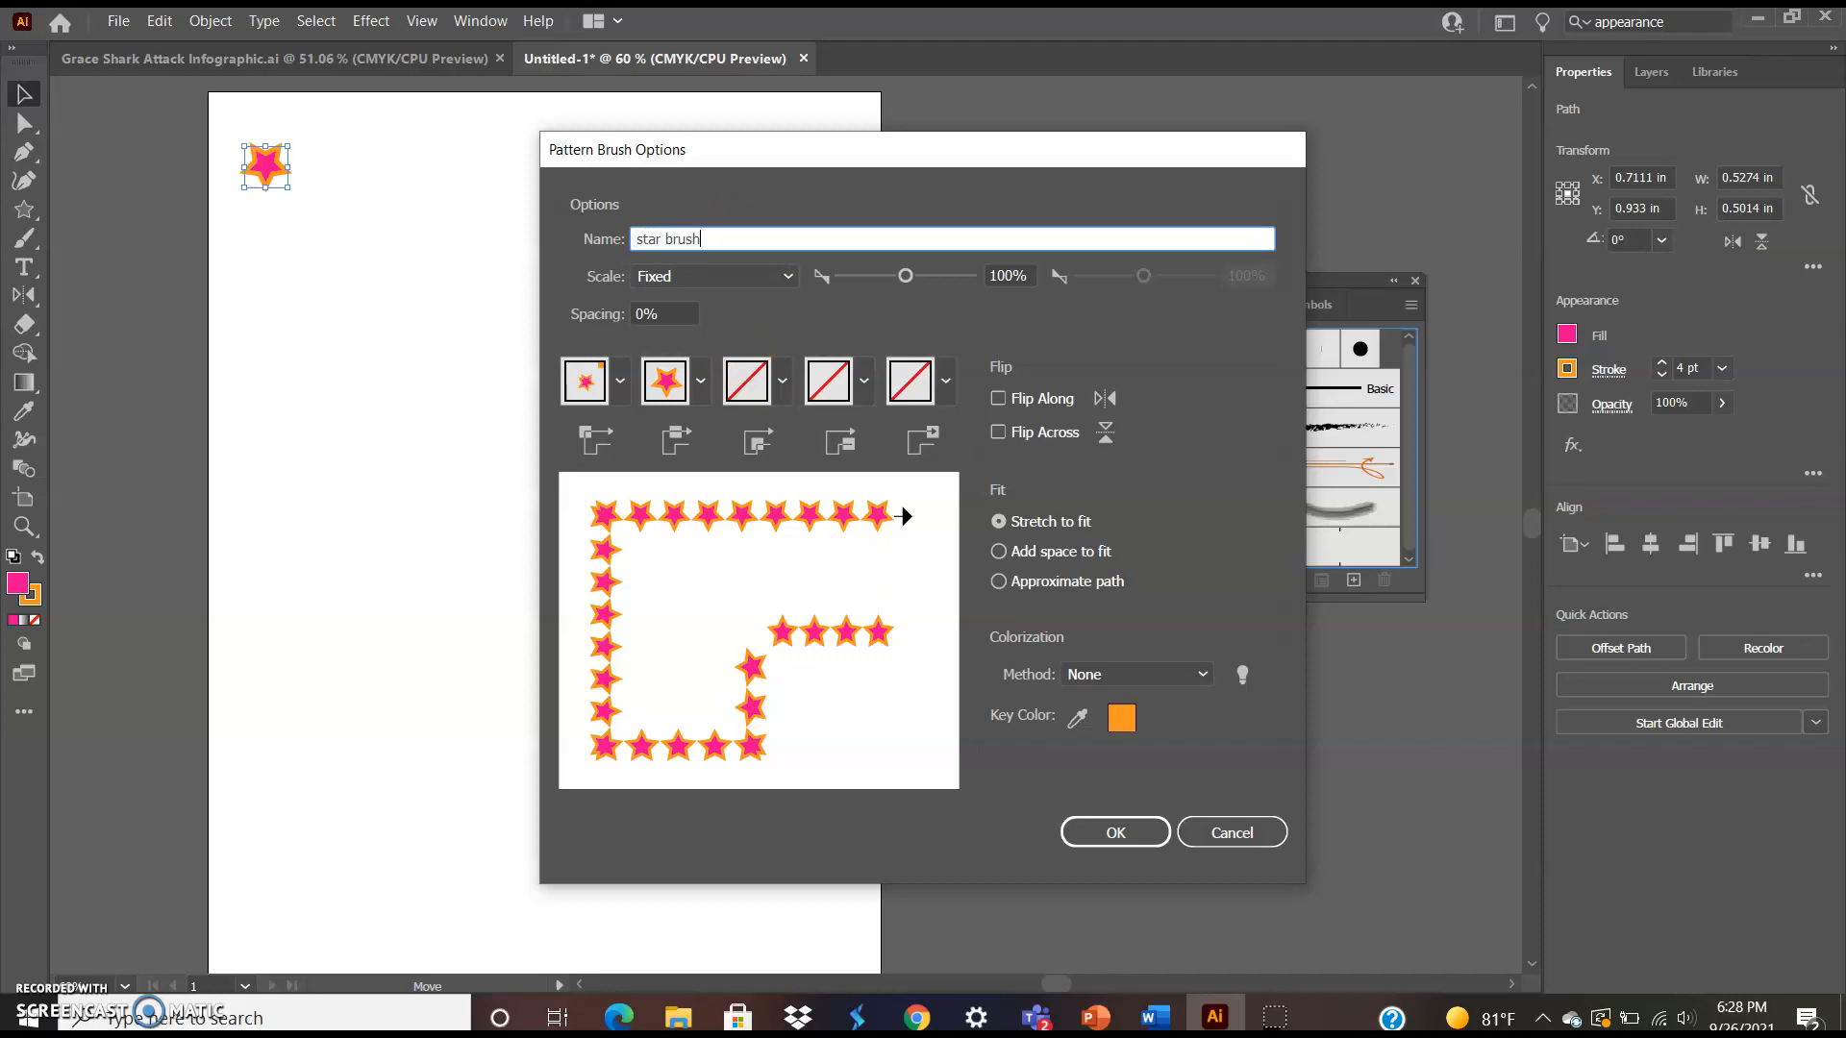
text(star brush)
click(645, 314)
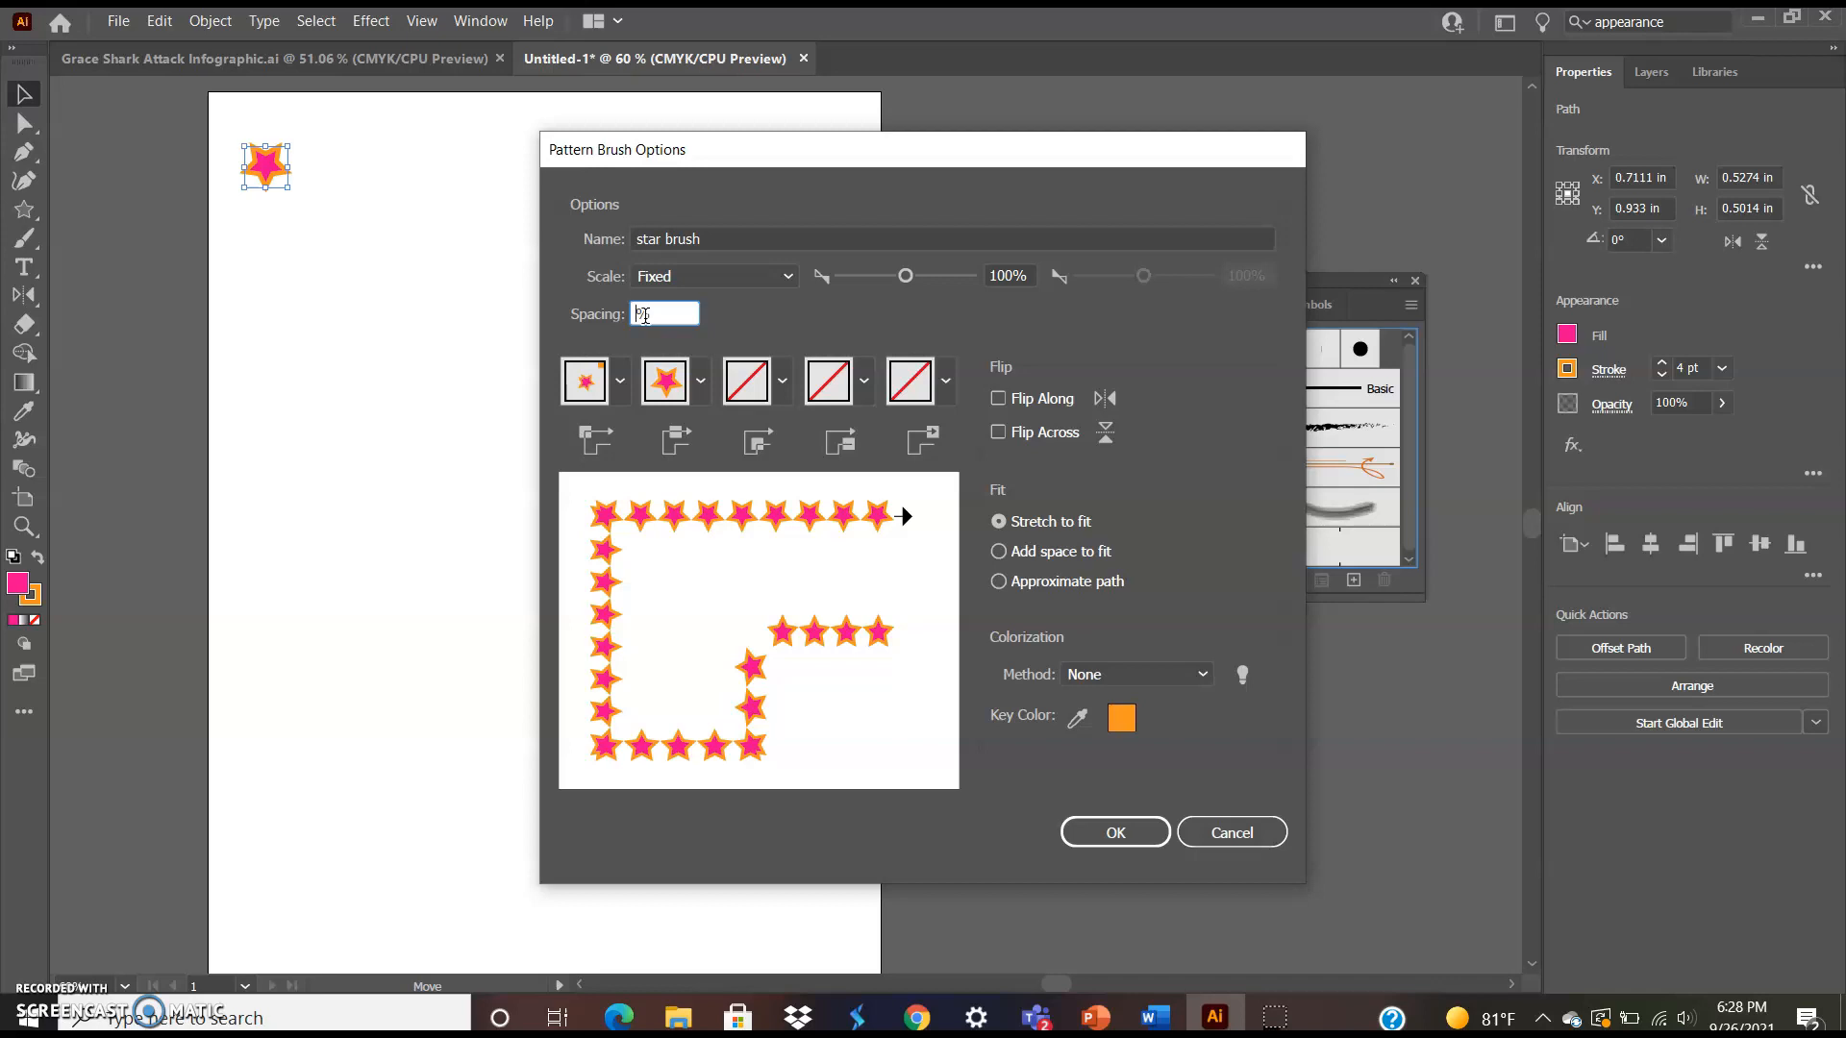
text(10)
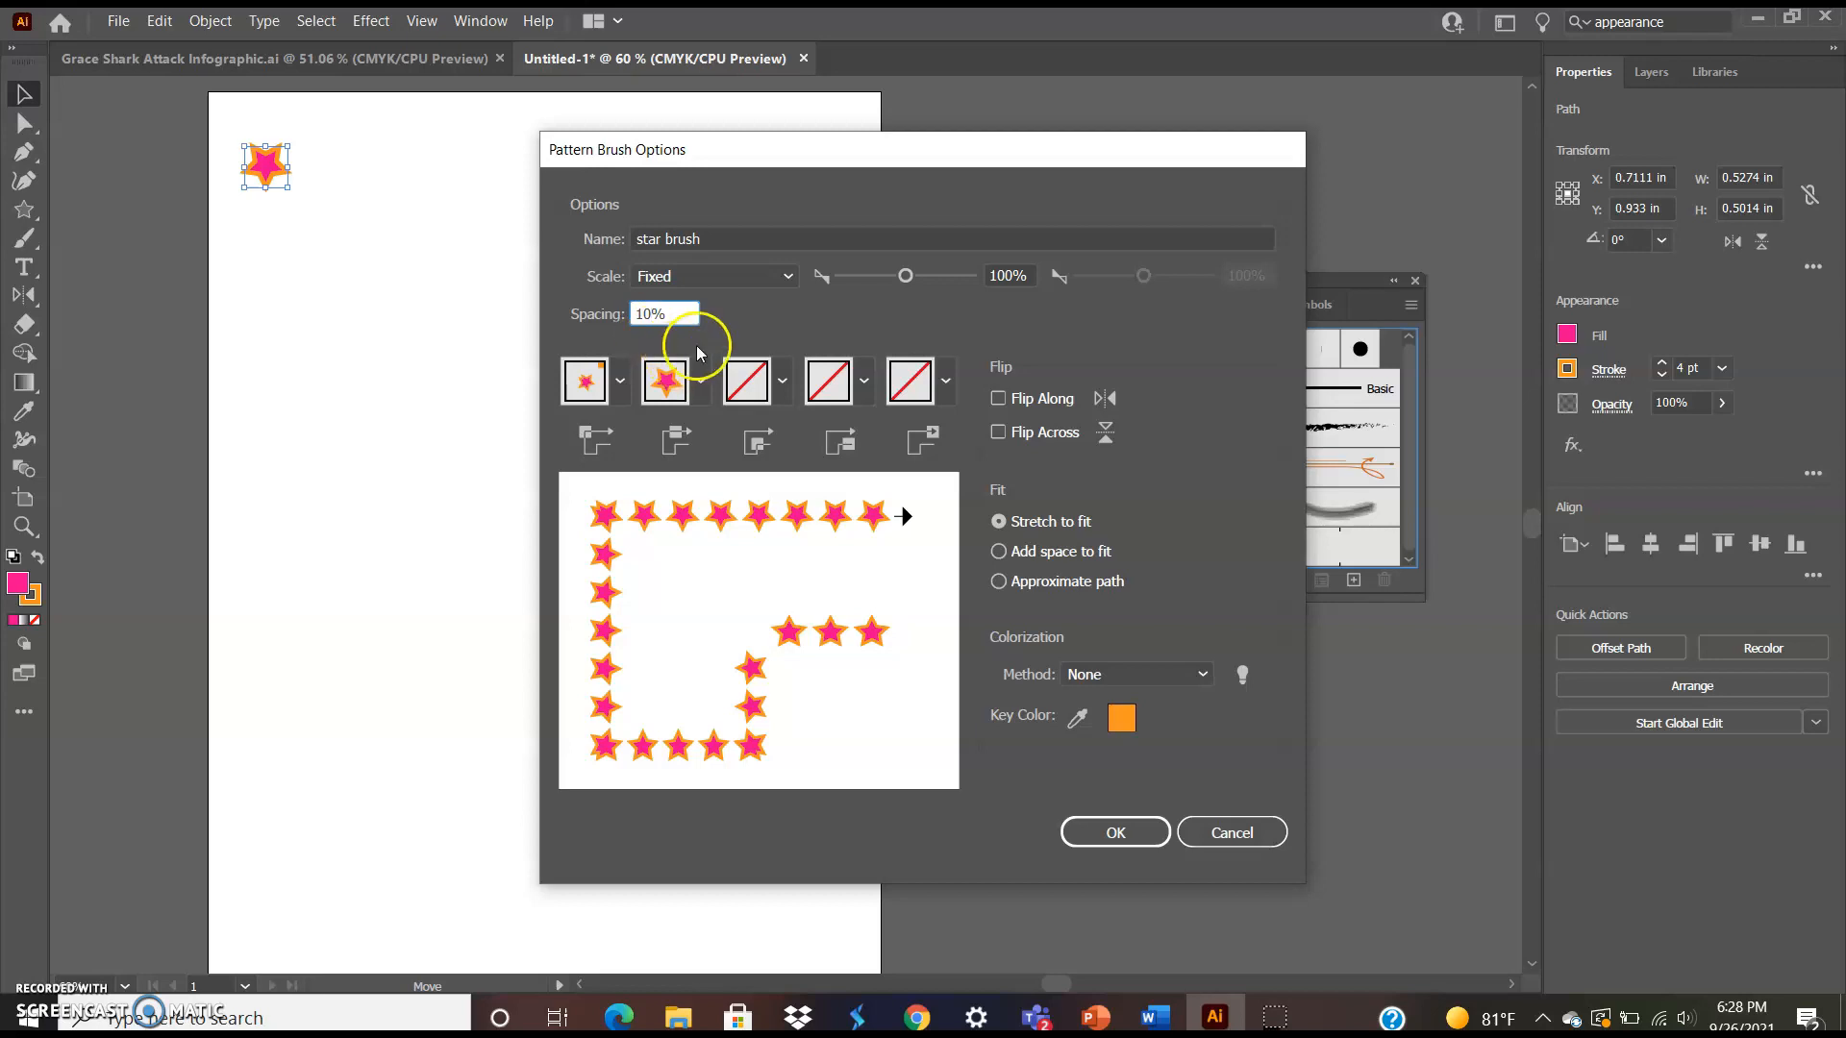
key(BackSpace)
key(BackSpace)
text(20)
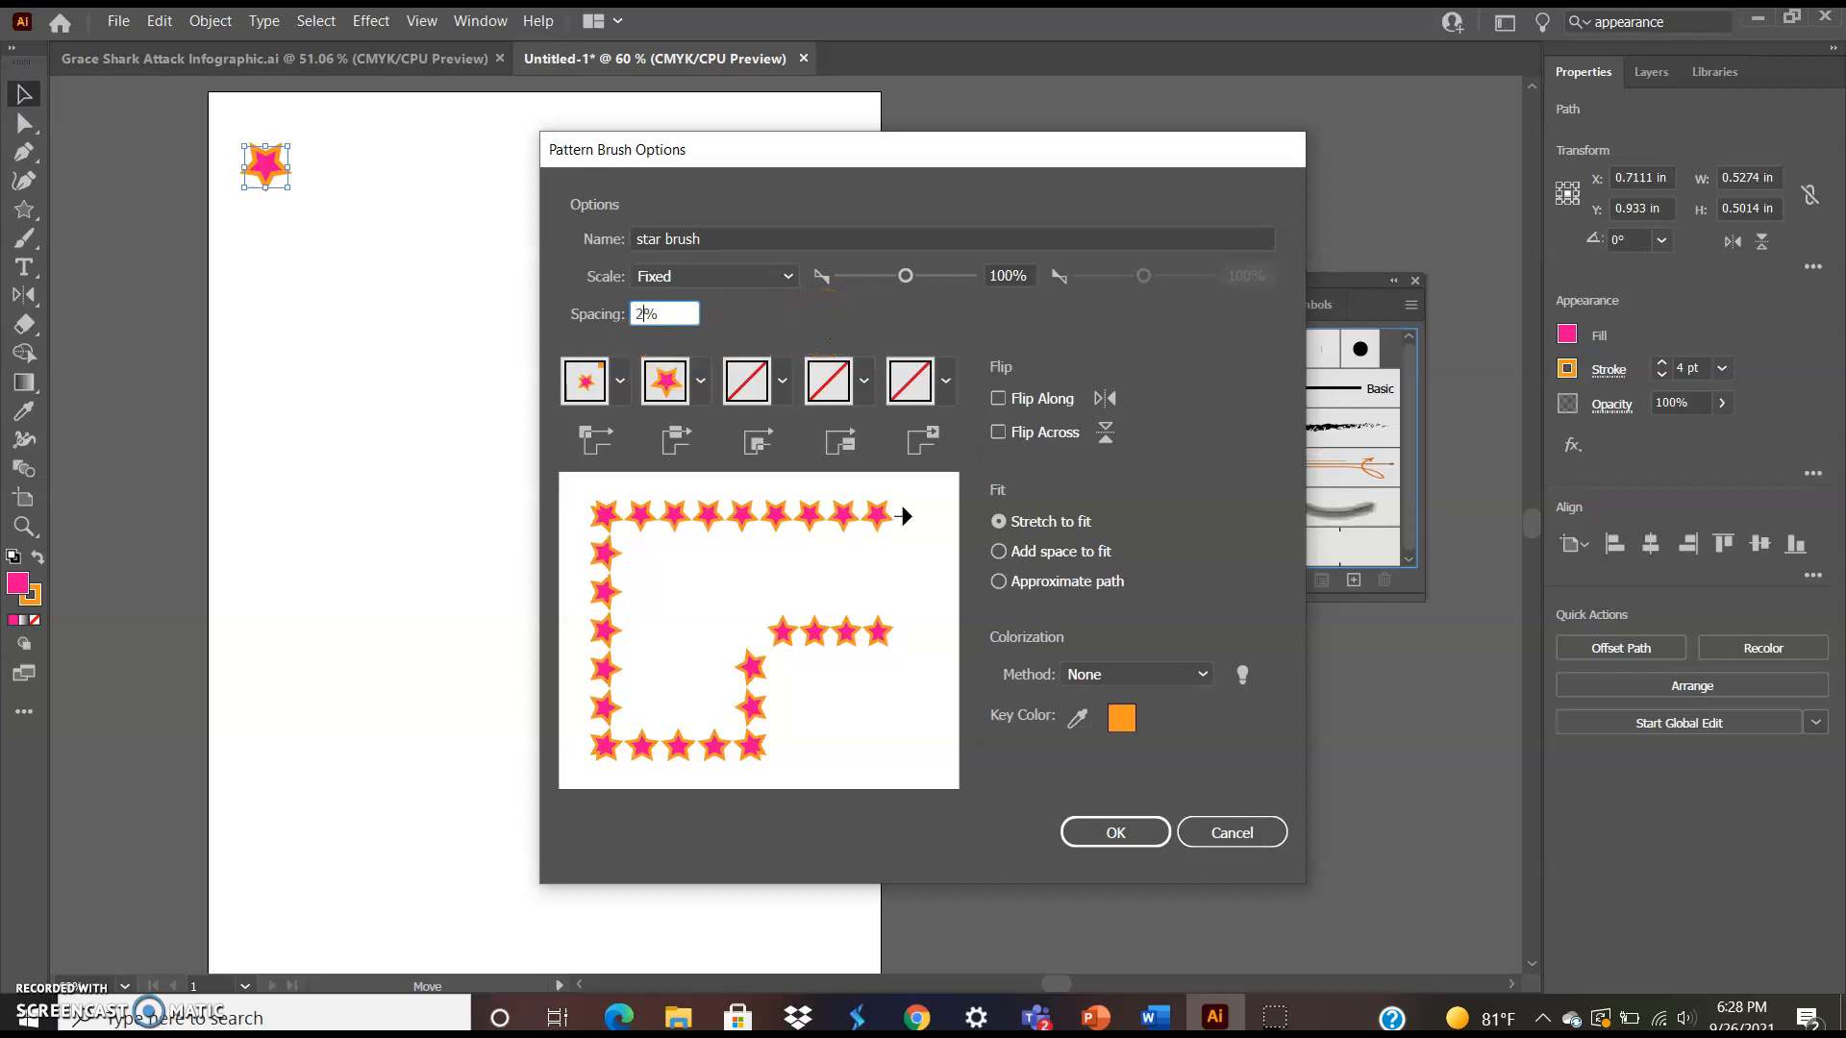
key(BackSpace)
key(BackSpace)
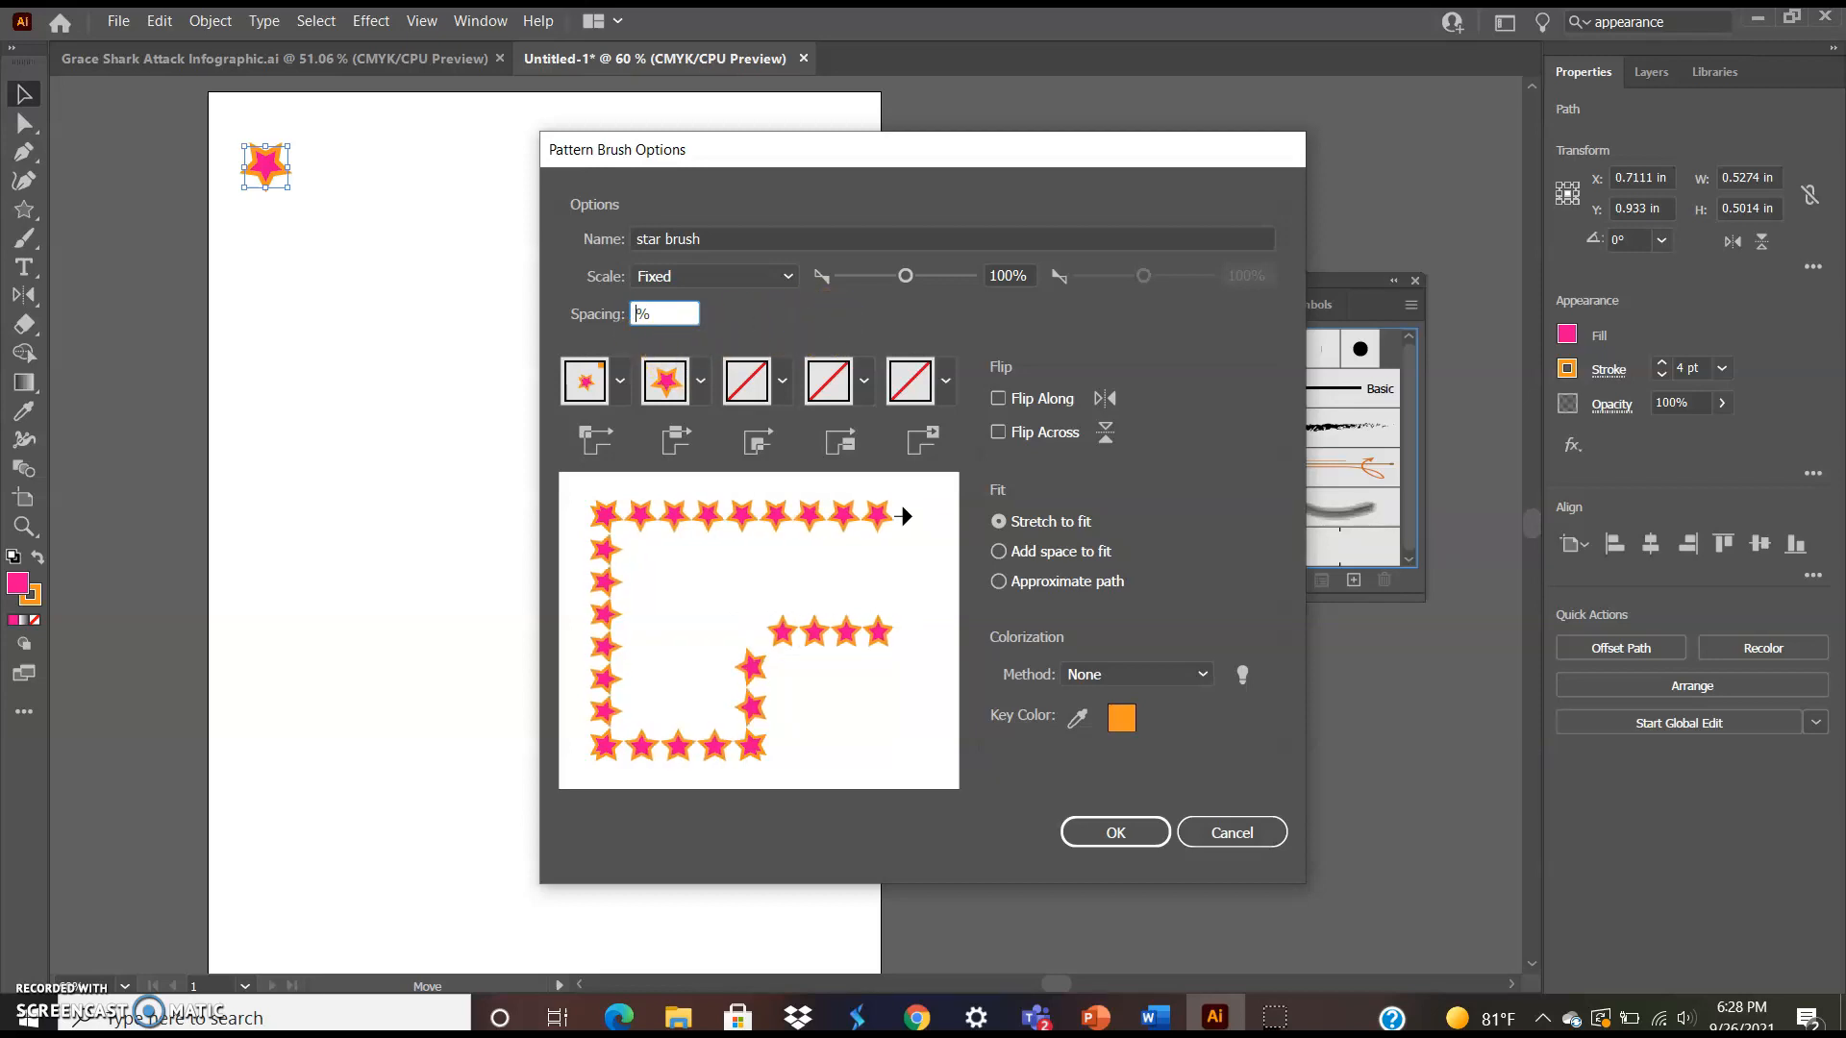
text(10)
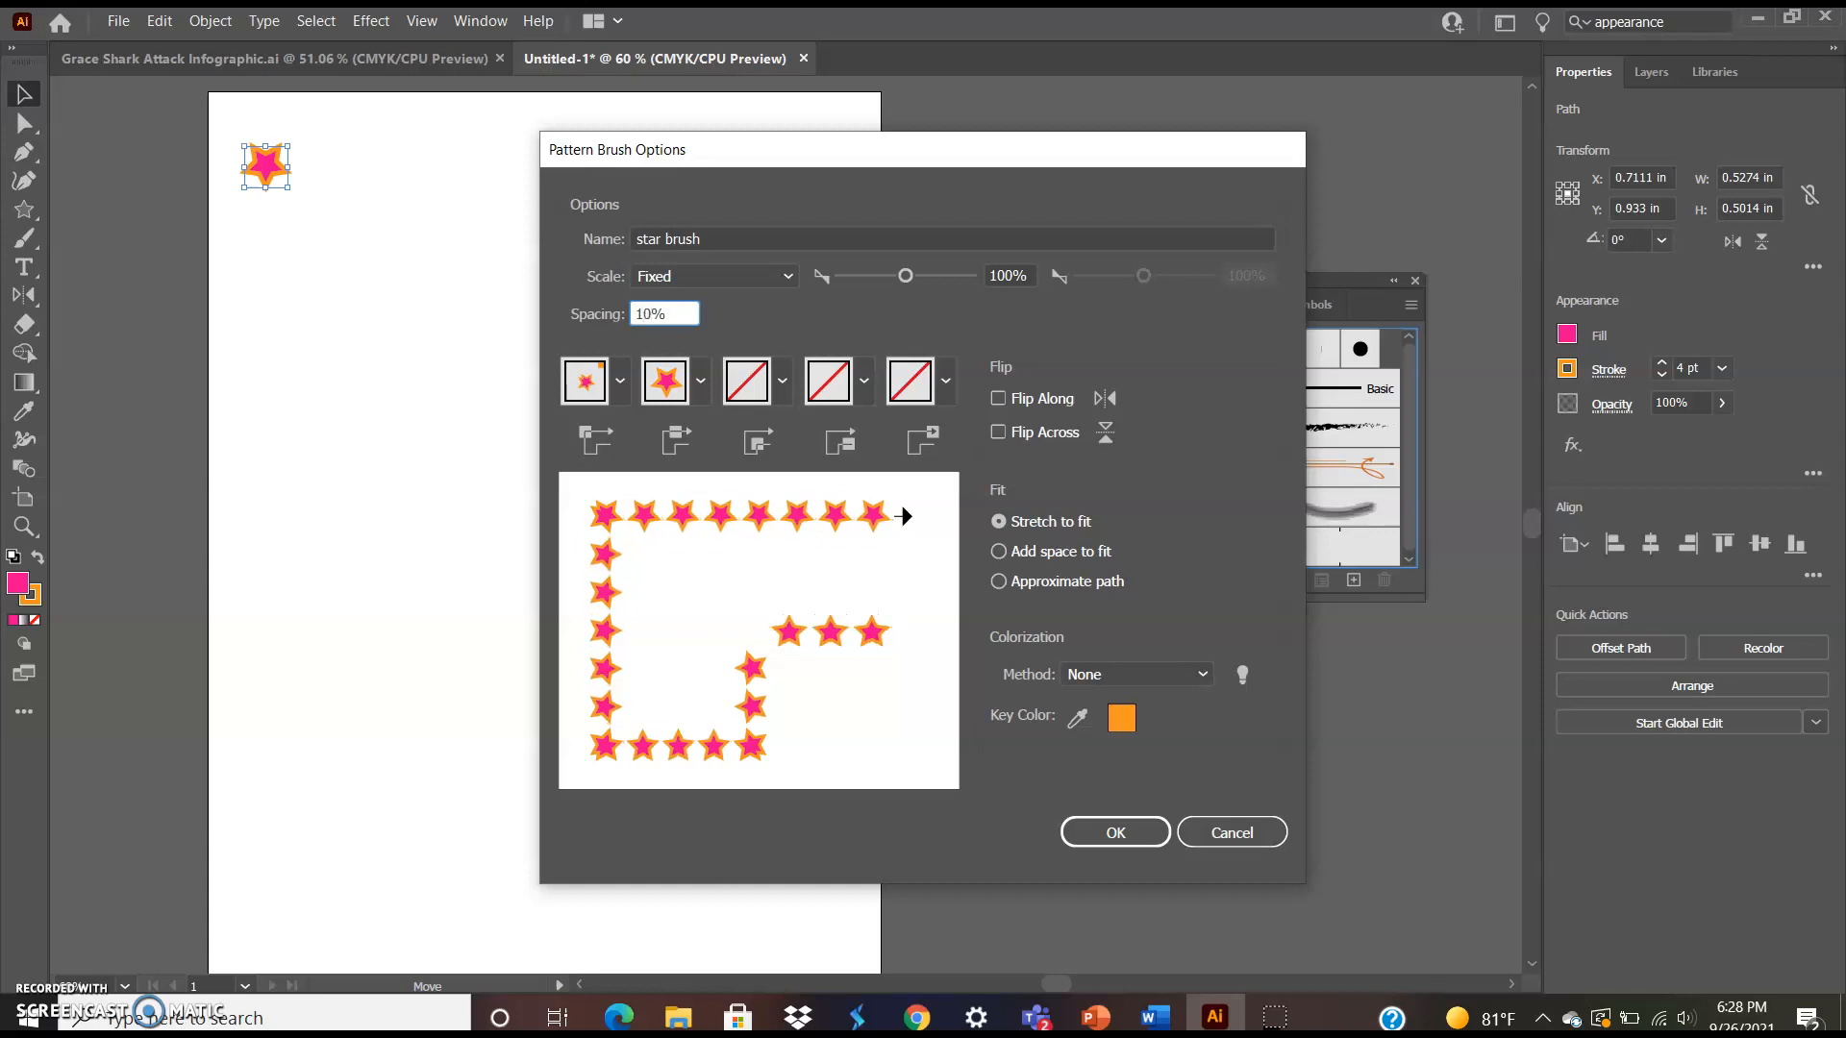
Set the brush's outer corner tile to Auto-Centered
click(784, 279)
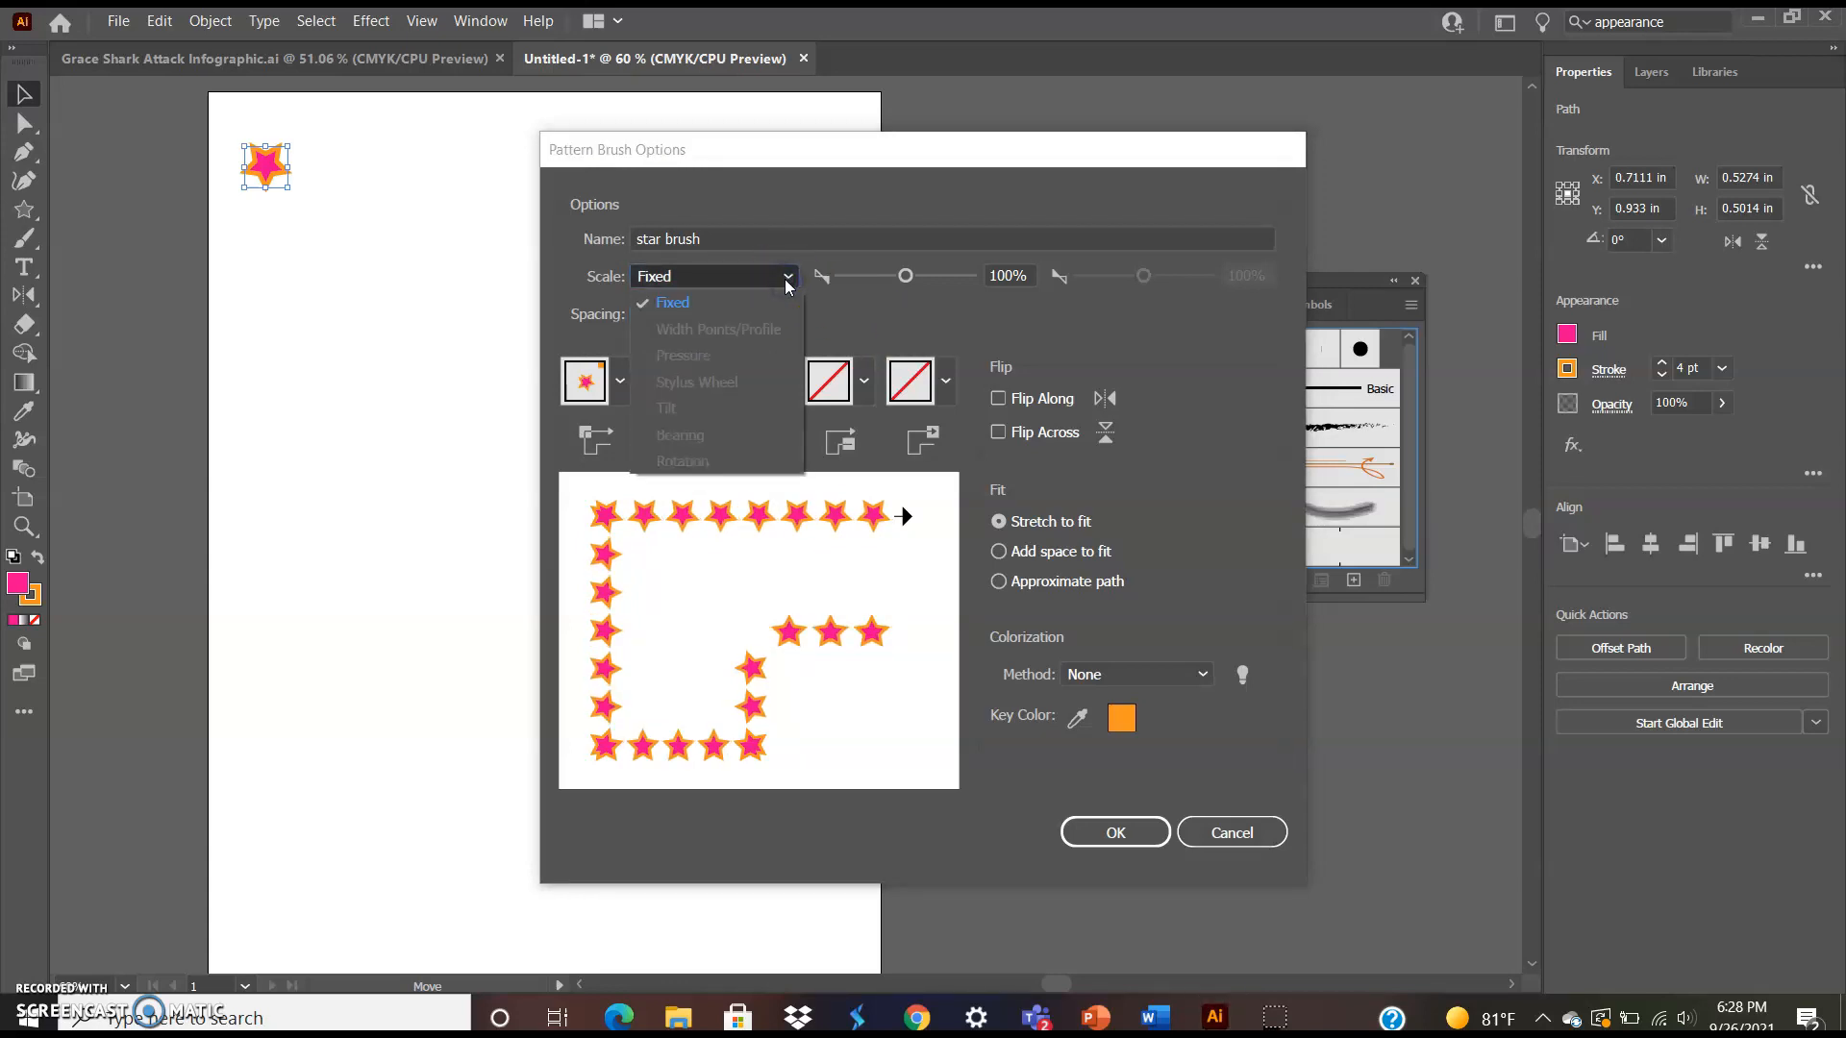
click(784, 279)
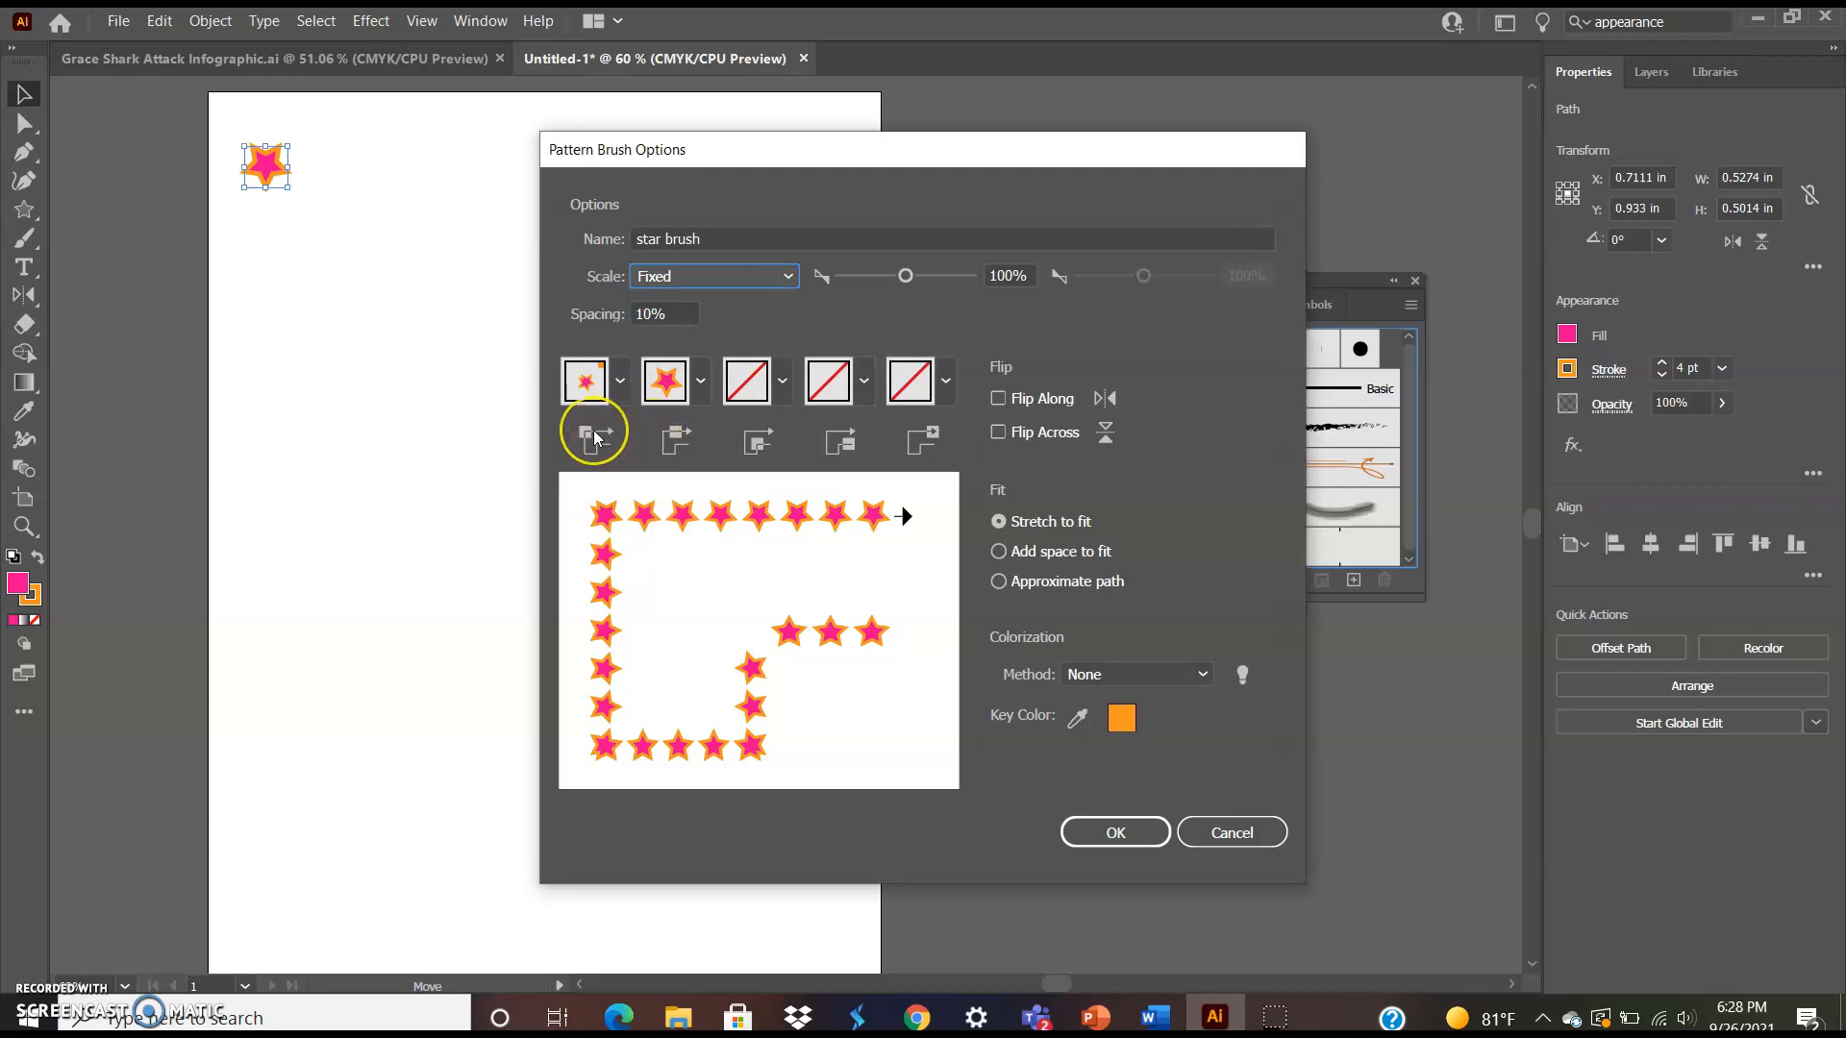
click(618, 395)
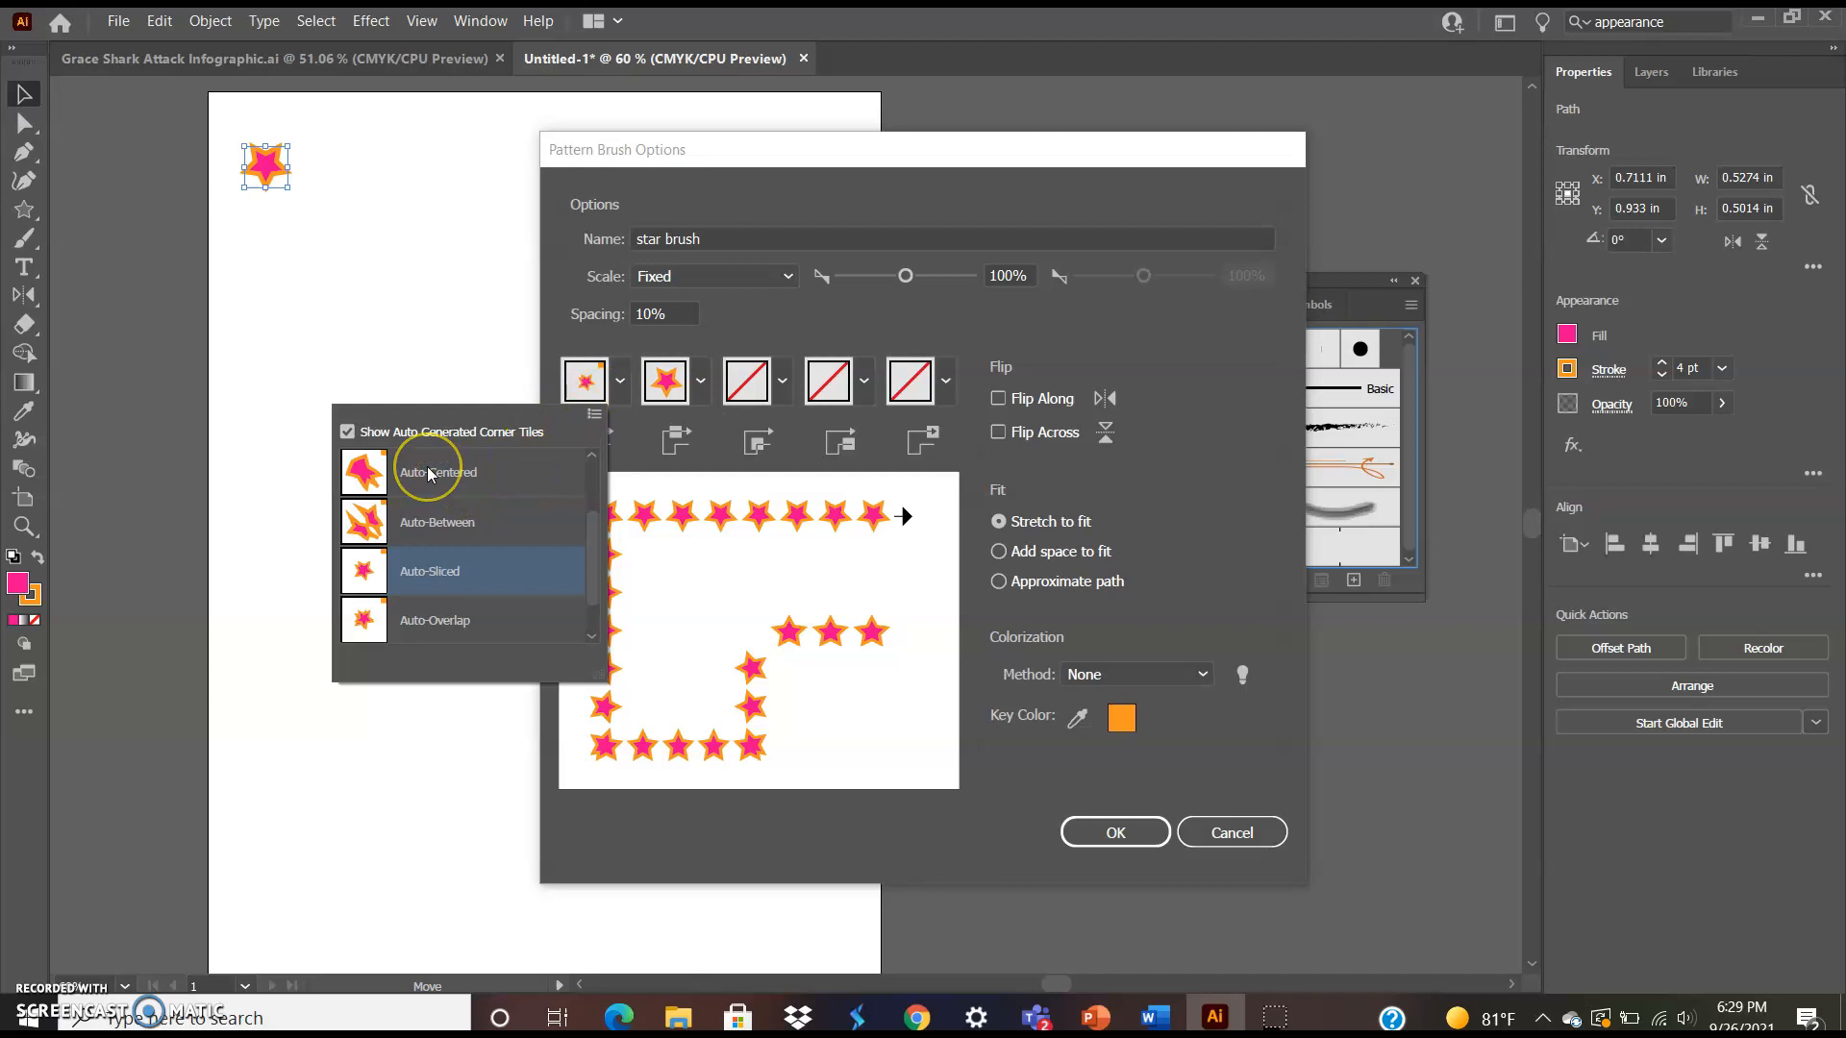
click(416, 611)
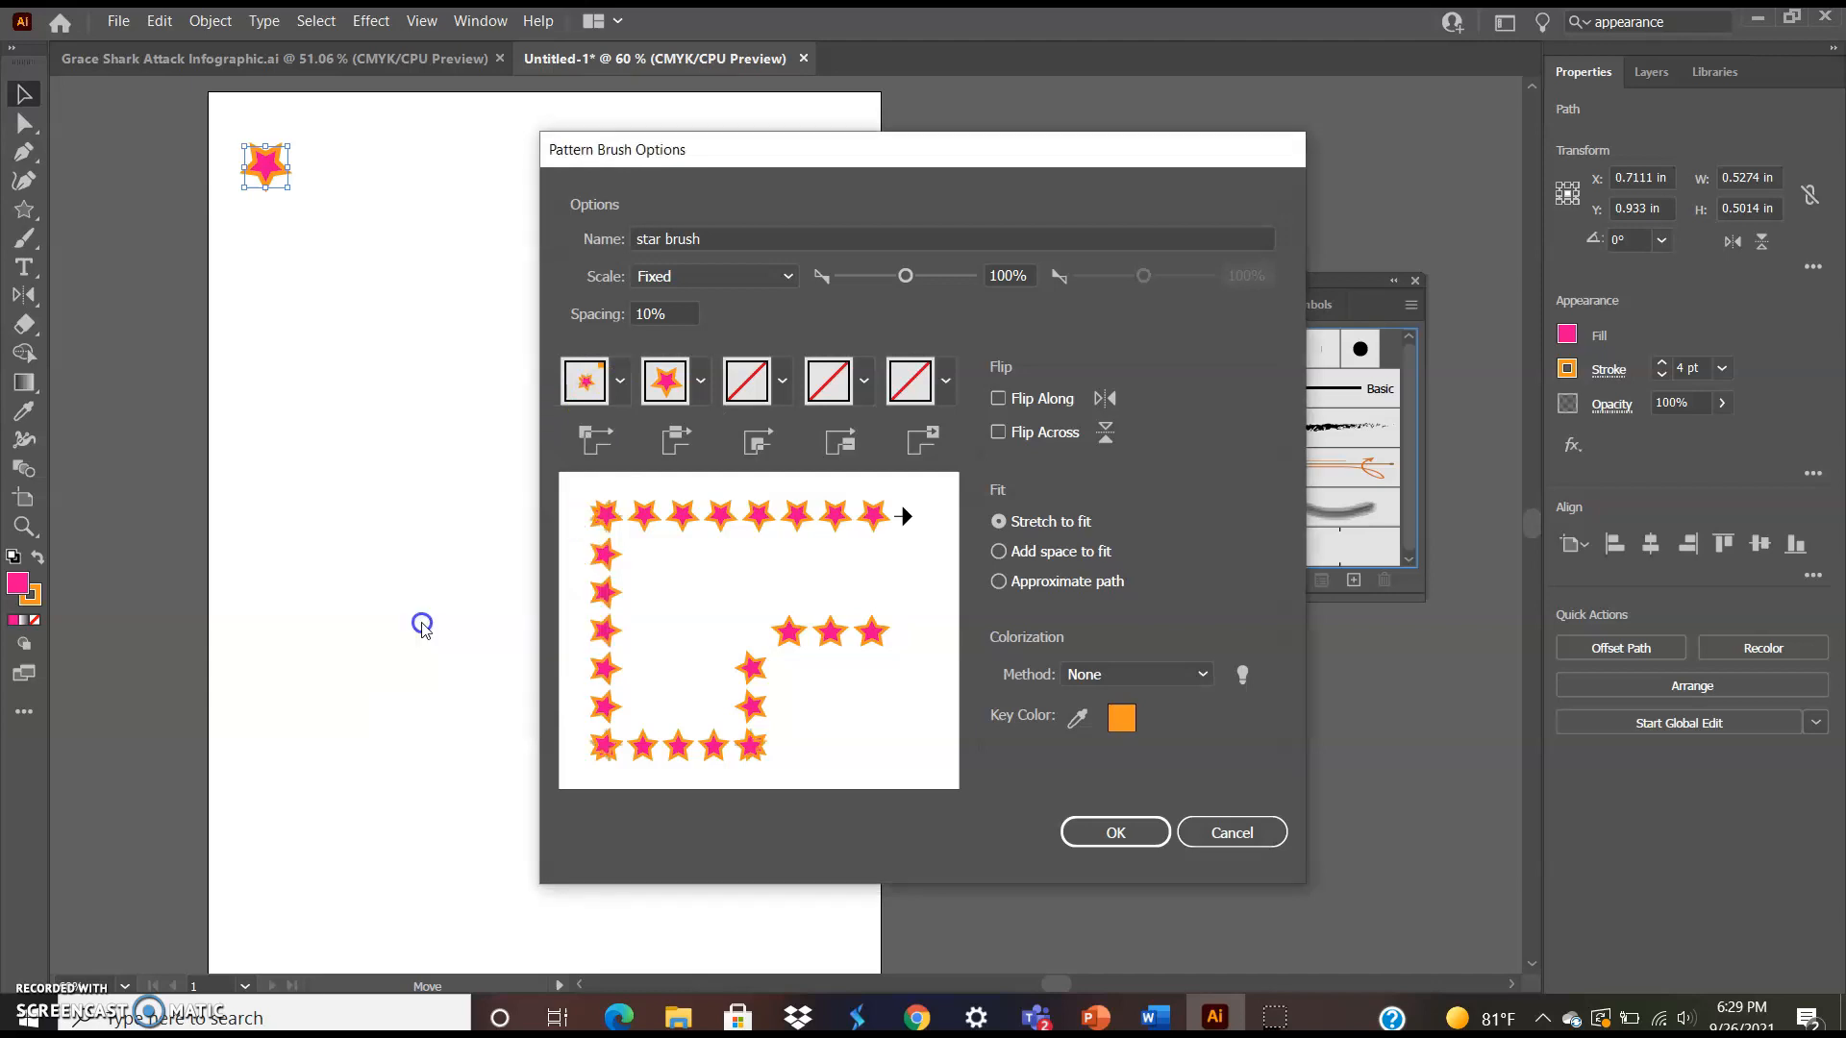
click(619, 382)
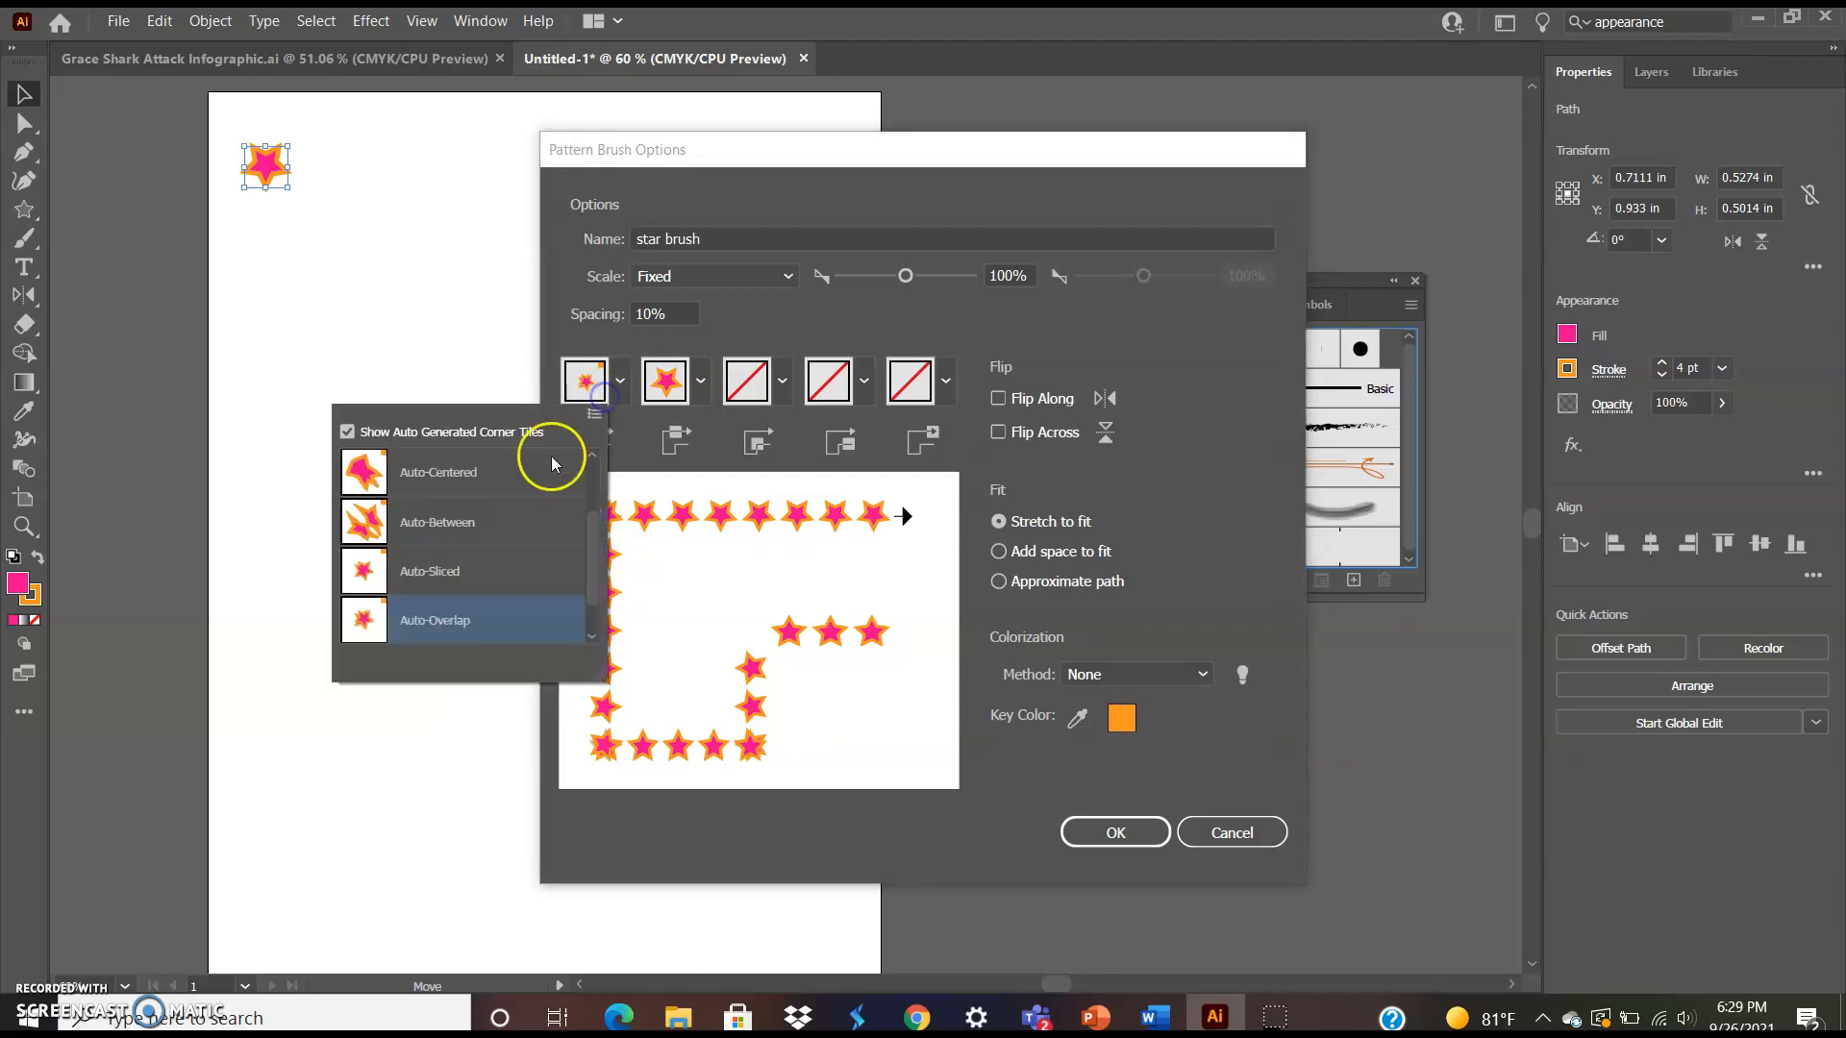
click(453, 525)
click(620, 382)
click(500, 471)
click(620, 382)
click(501, 463)
Try an auto-generated inner corner tile, then set it back to None
click(703, 383)
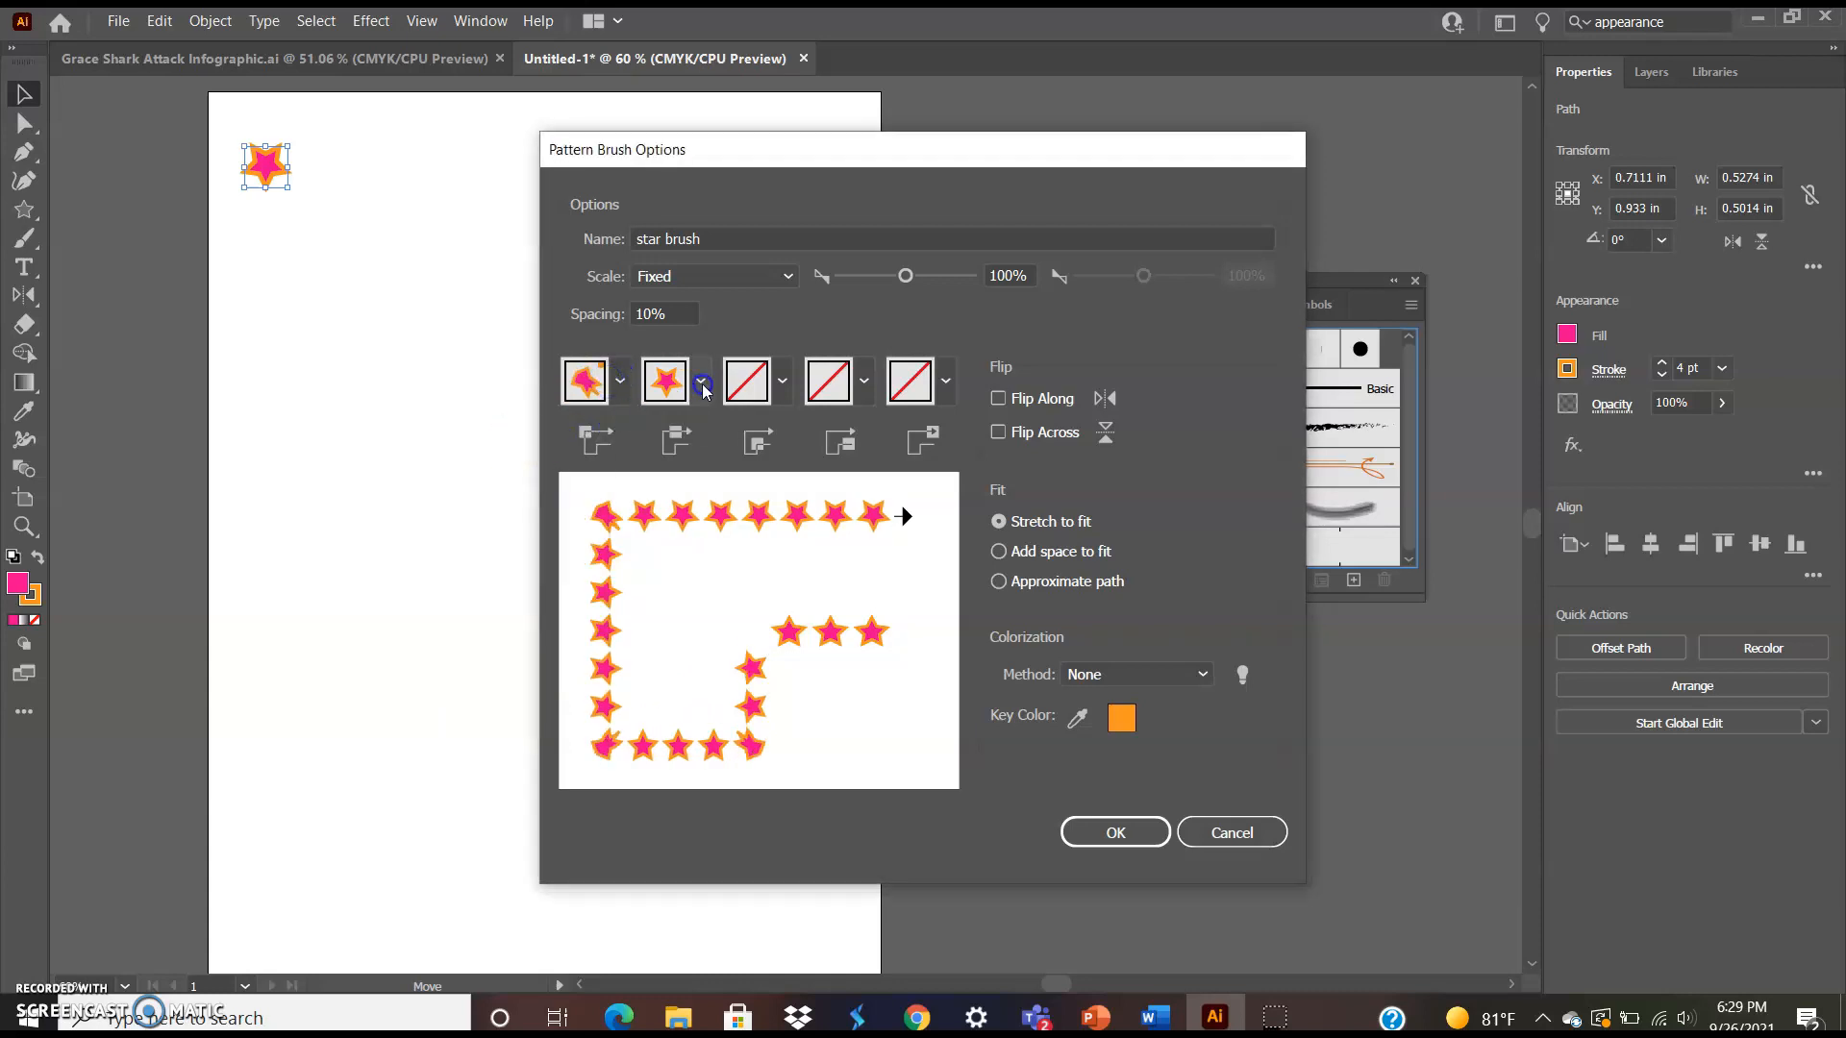
click(703, 385)
click(784, 392)
click(635, 588)
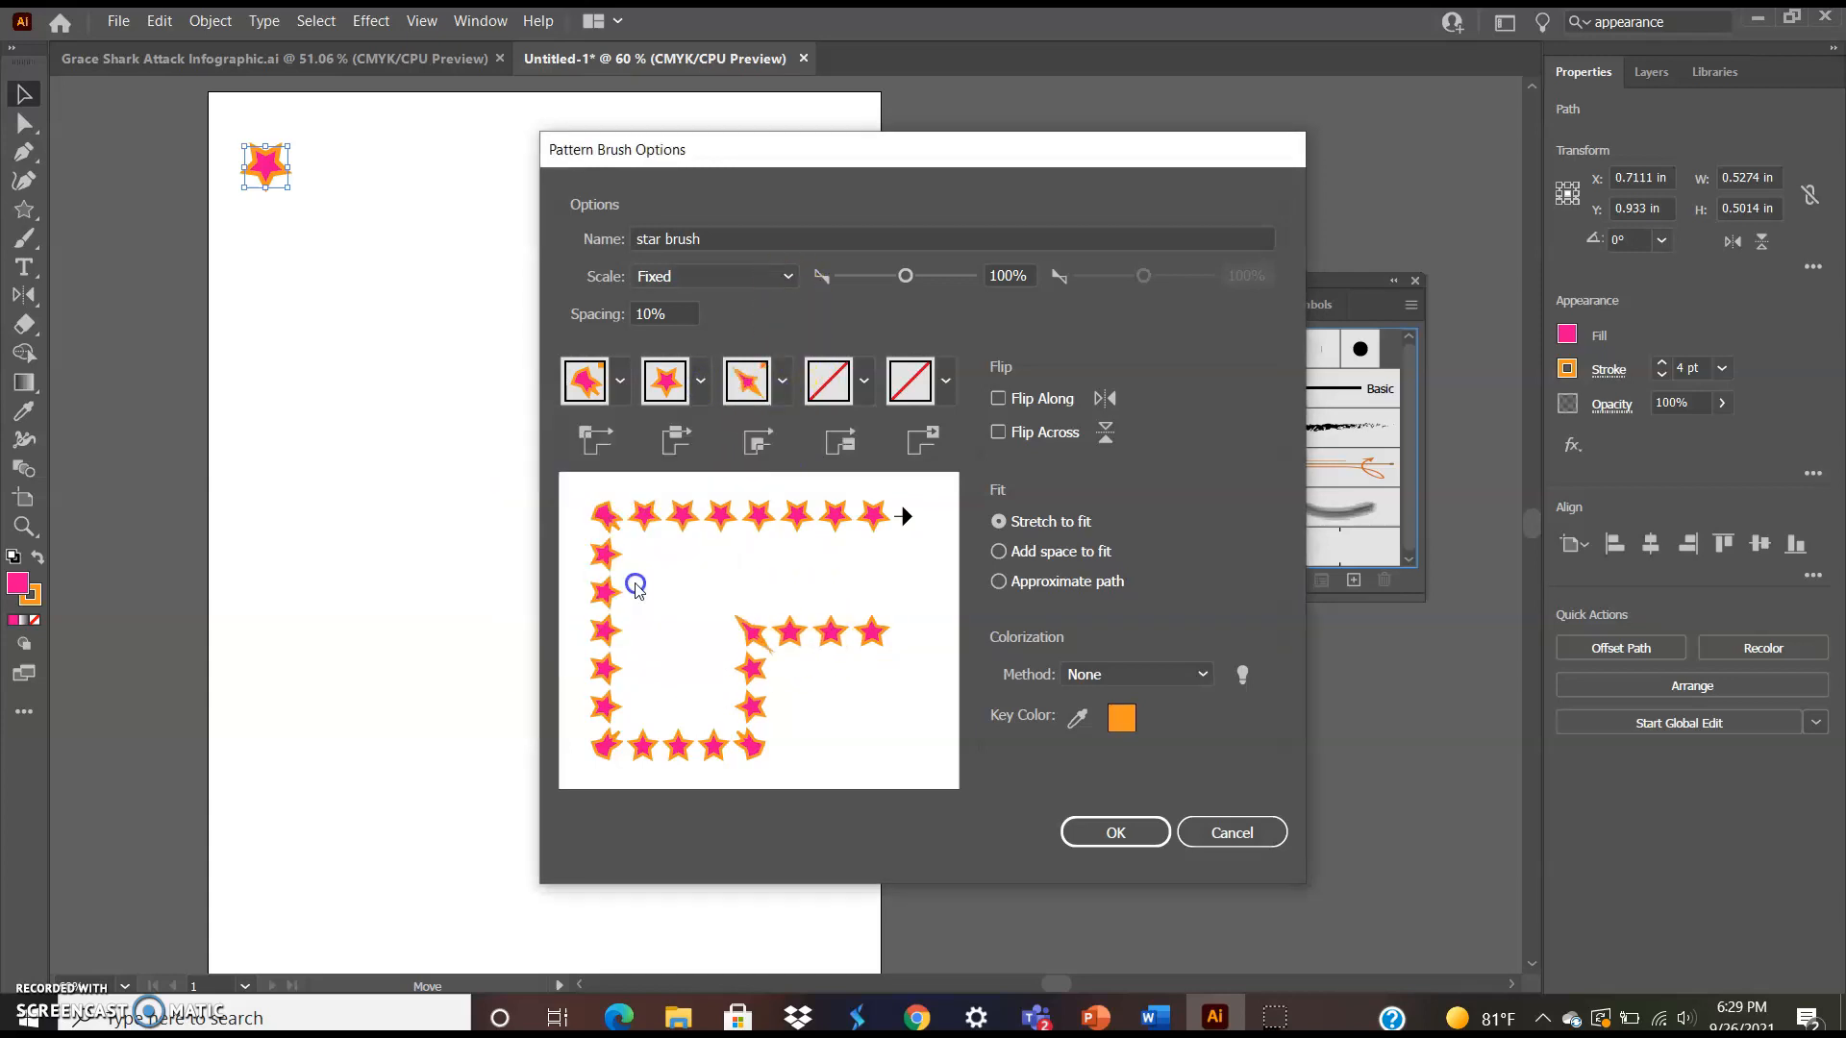
click(781, 387)
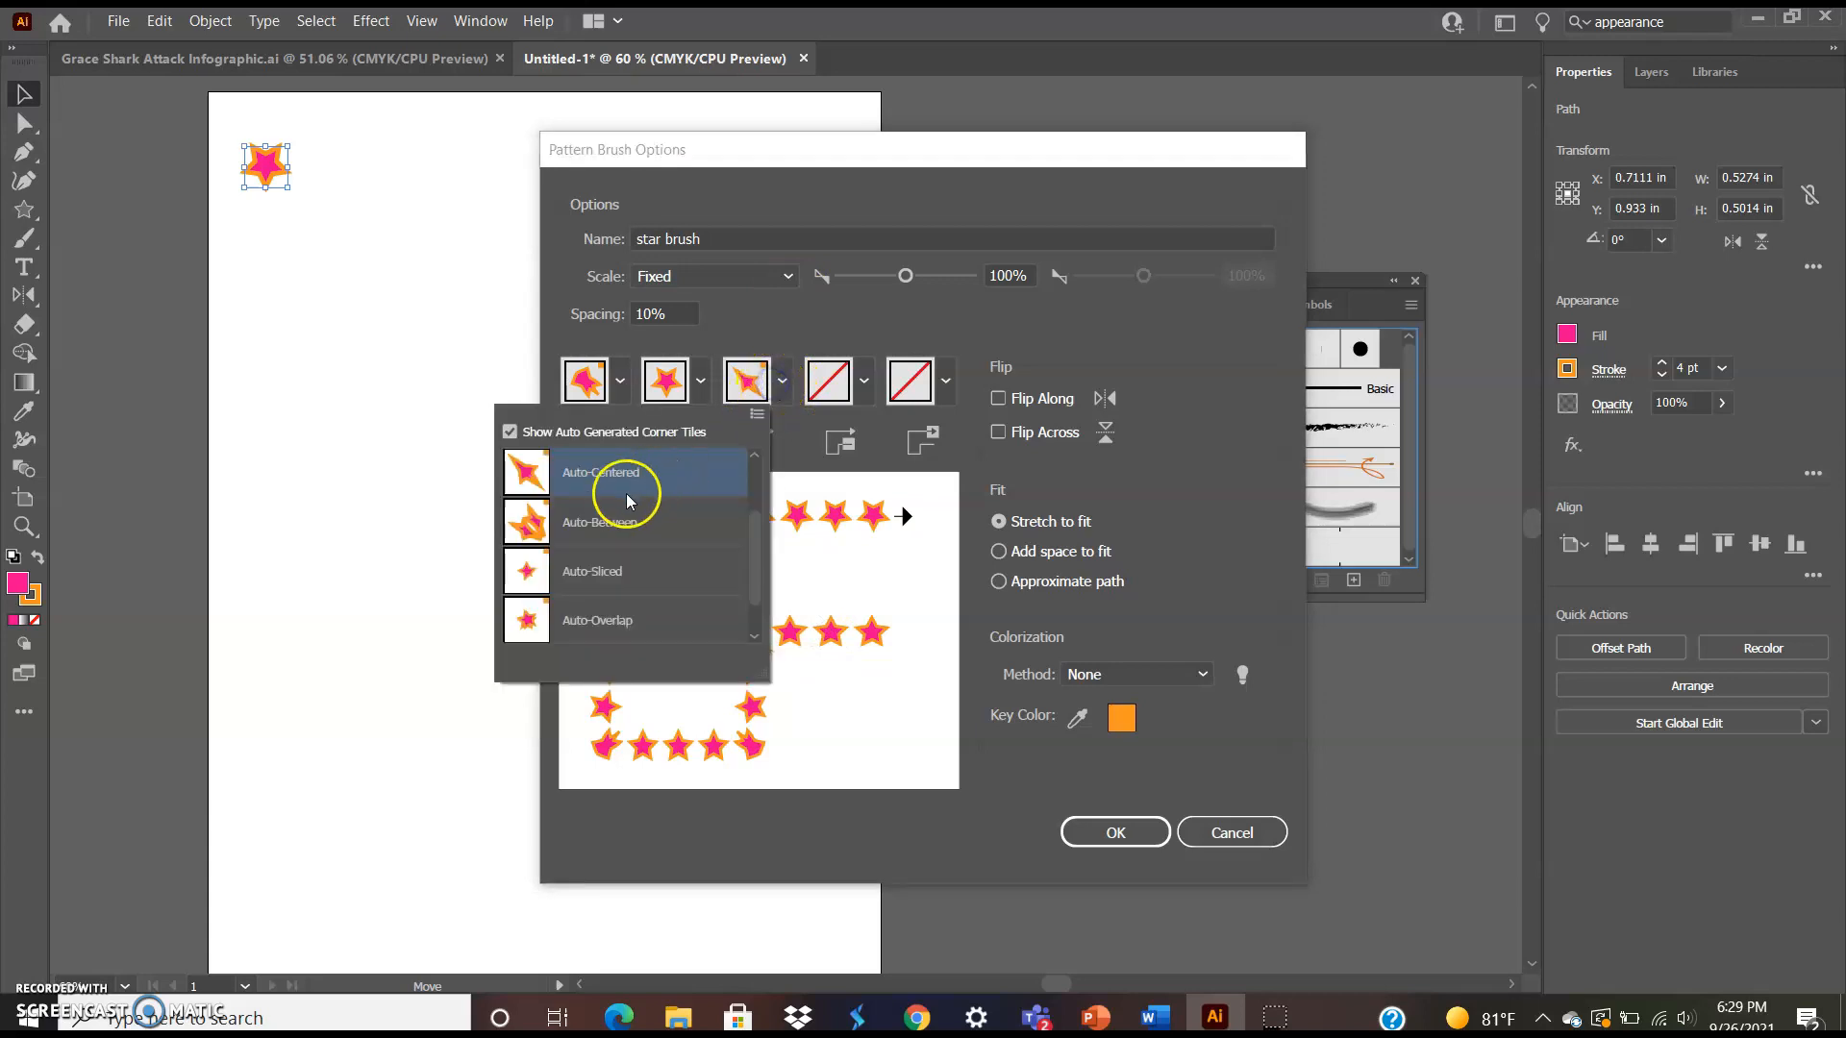
drag(756, 511, 745, 450)
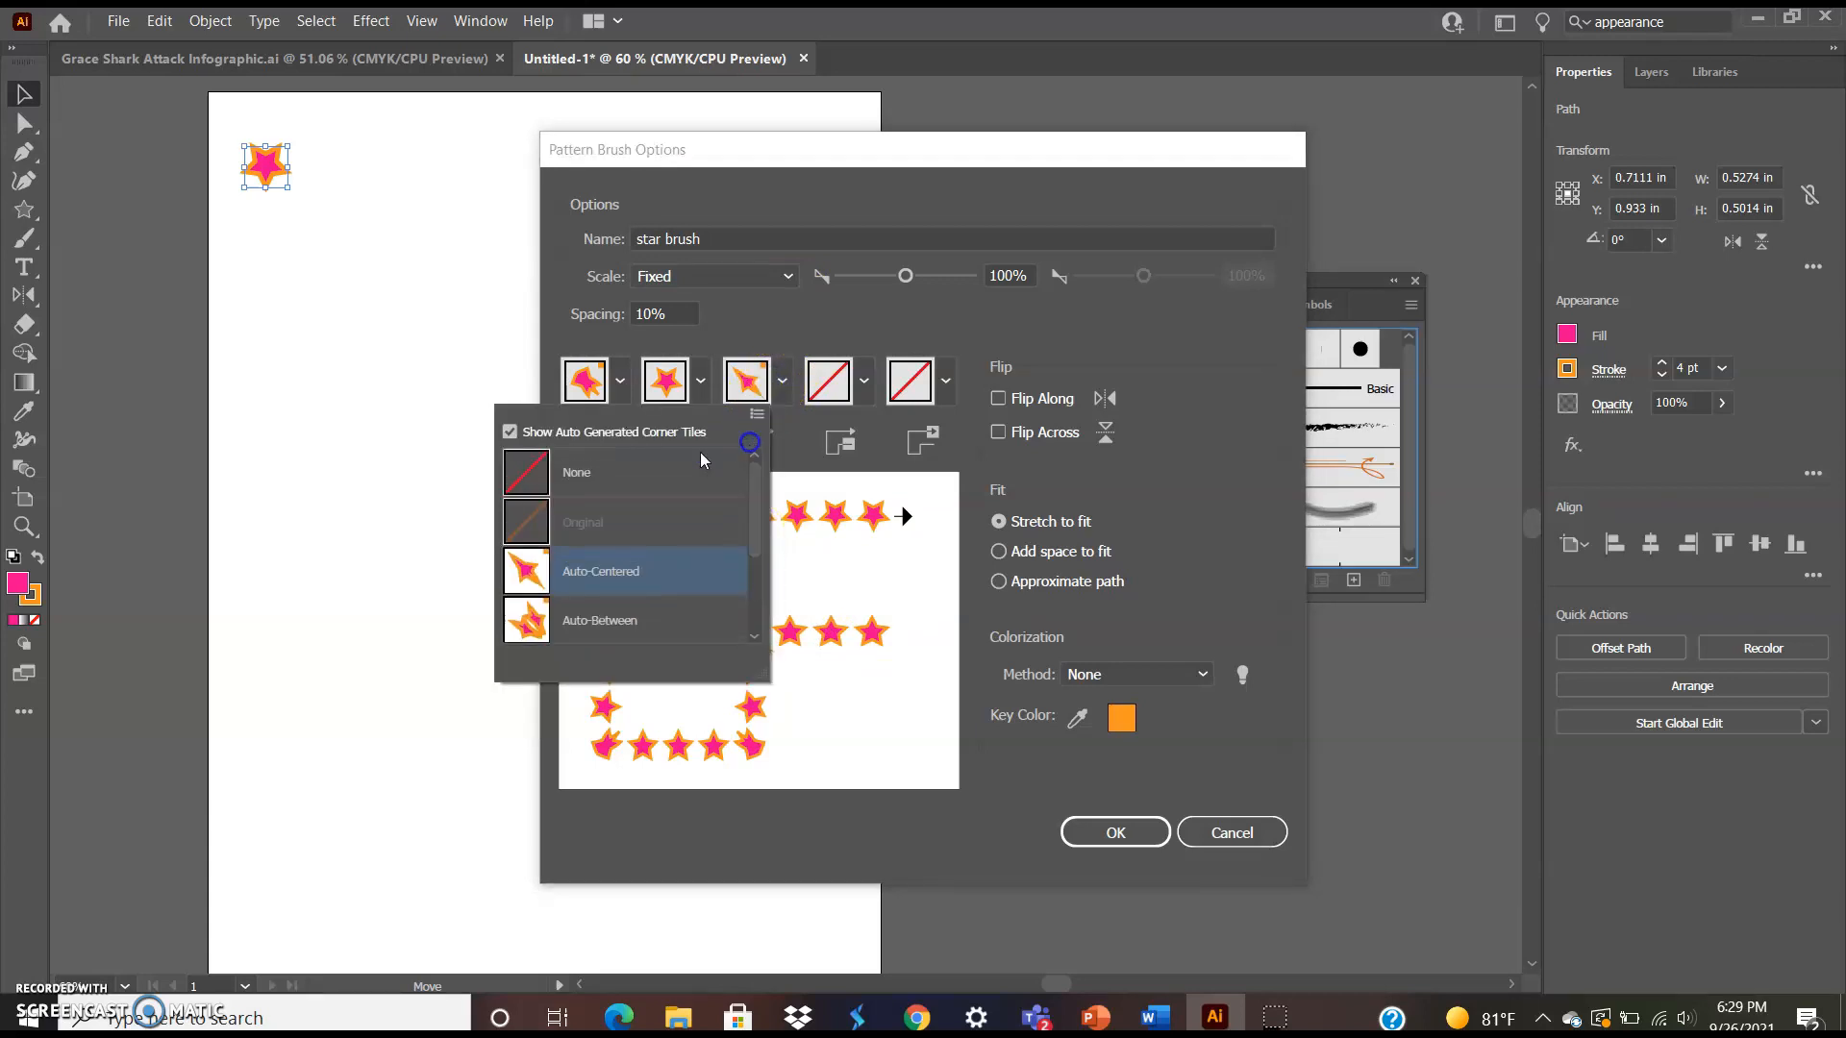
click(642, 472)
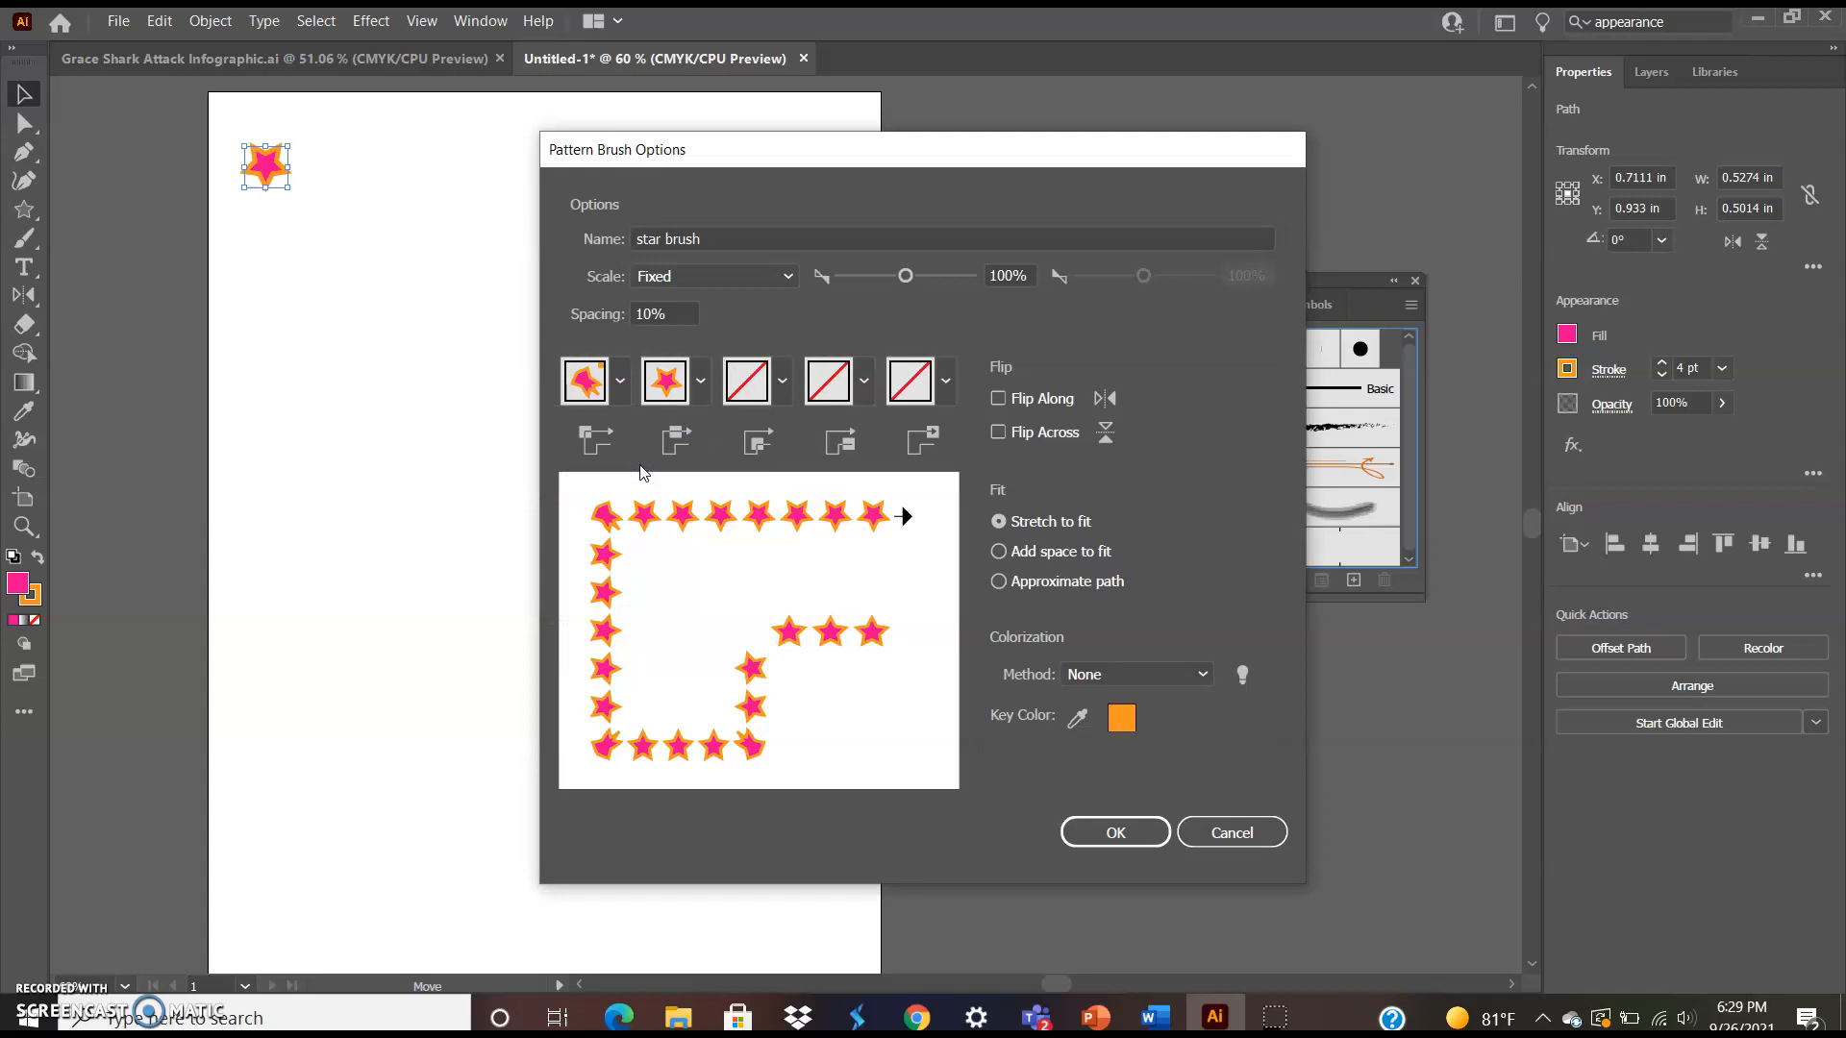
Keep the fit on Stretch to fit and save the pattern brush options
click(1048, 595)
click(1024, 524)
click(1098, 833)
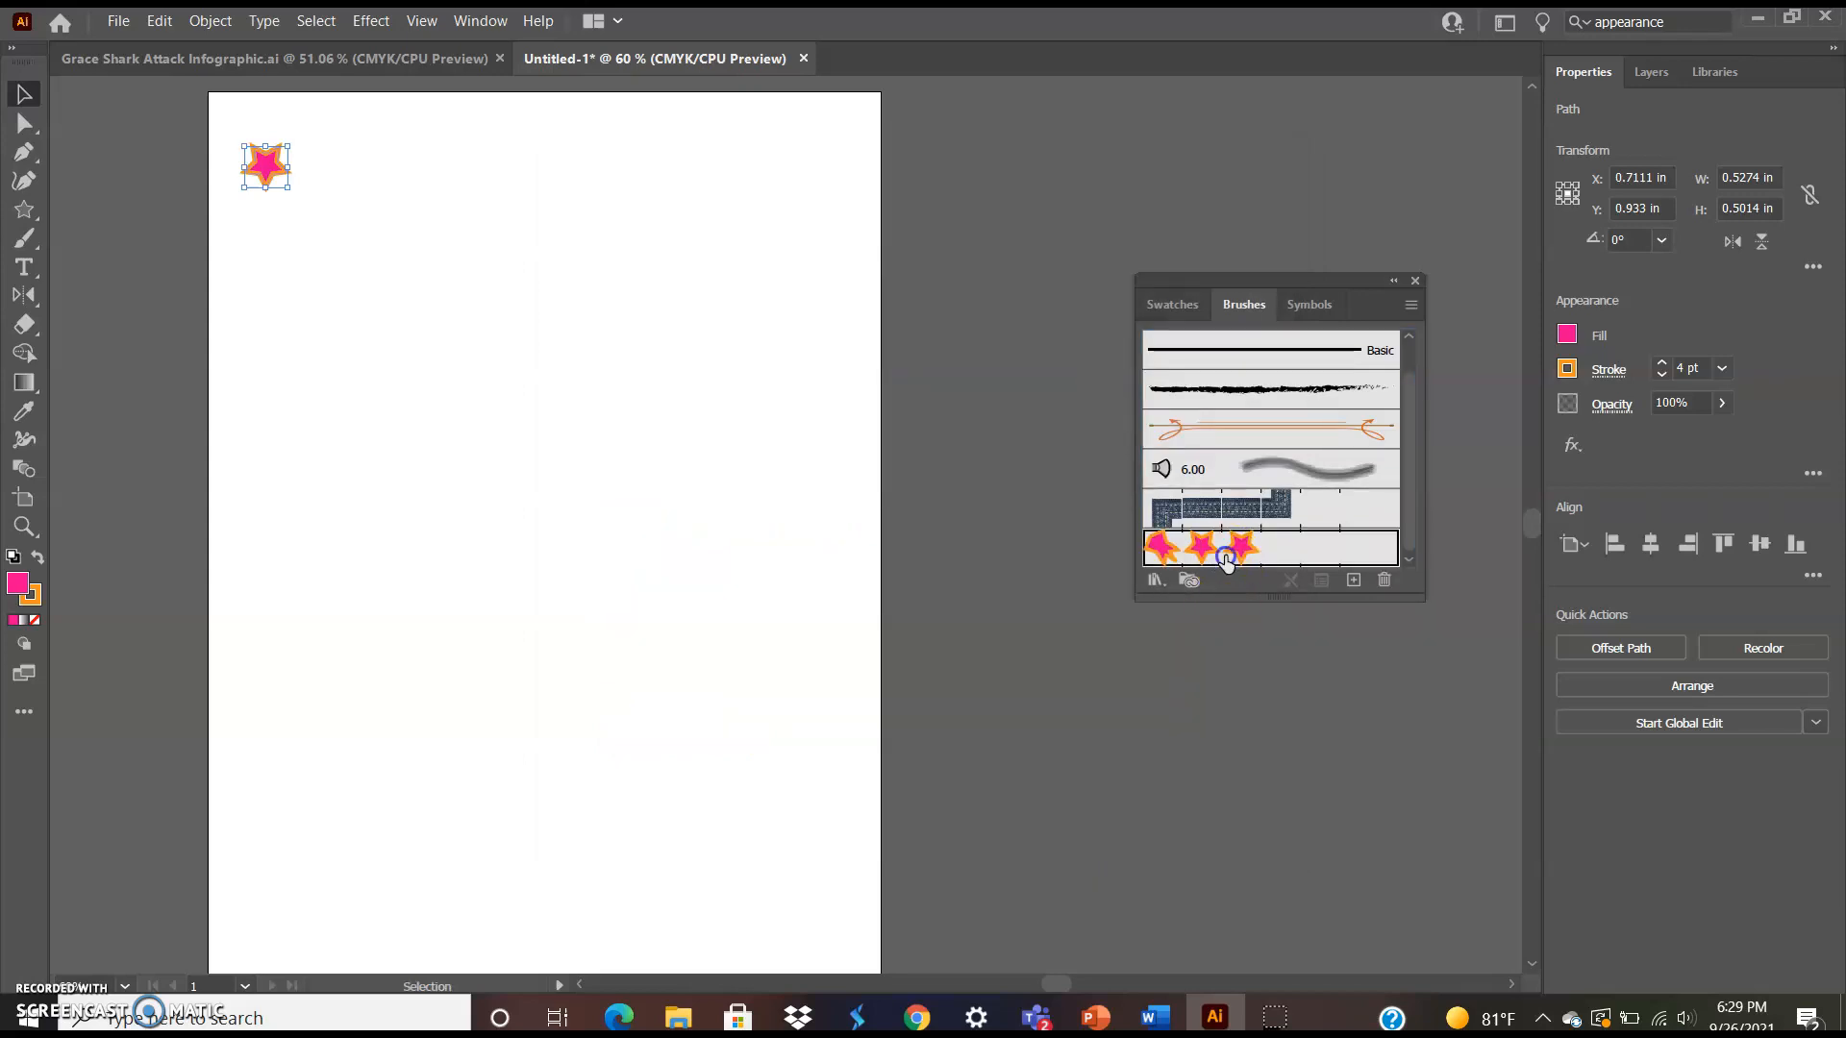
Apply the star brush to the star and stretch it to about 5.96 in wide
click(1224, 560)
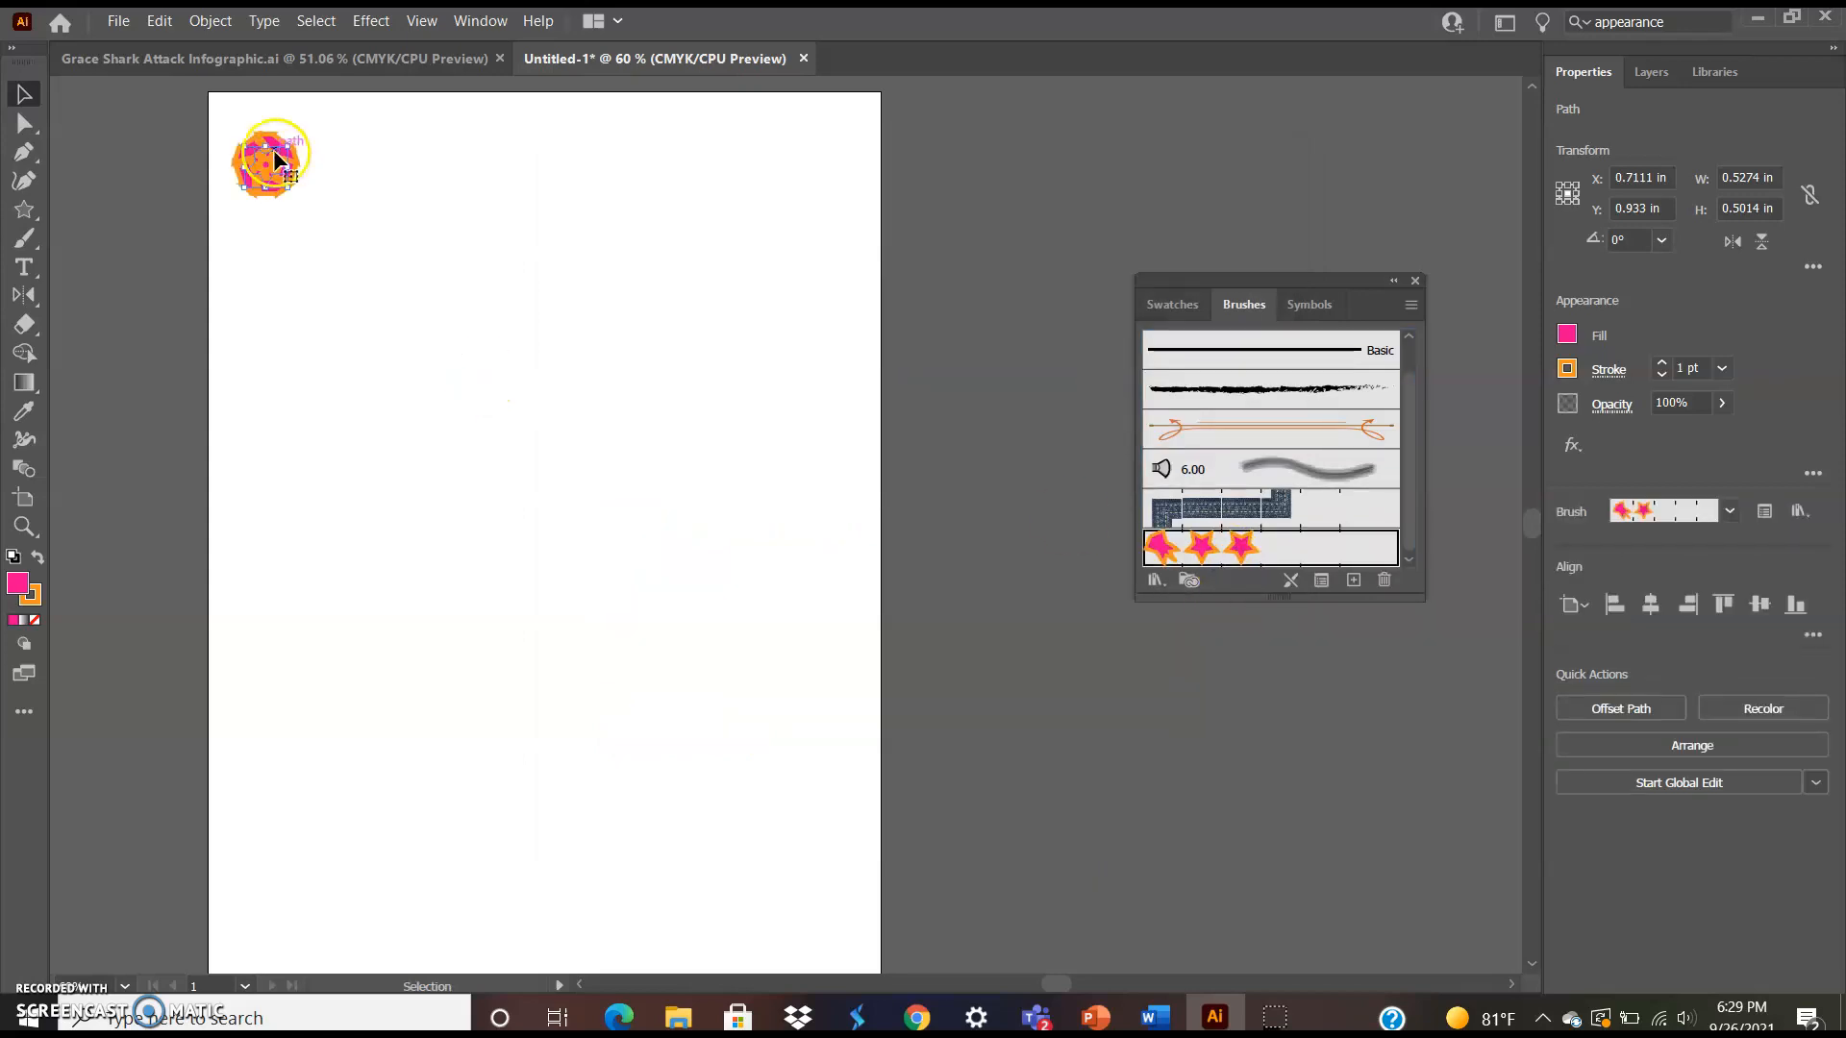
drag(298, 163, 594, 131)
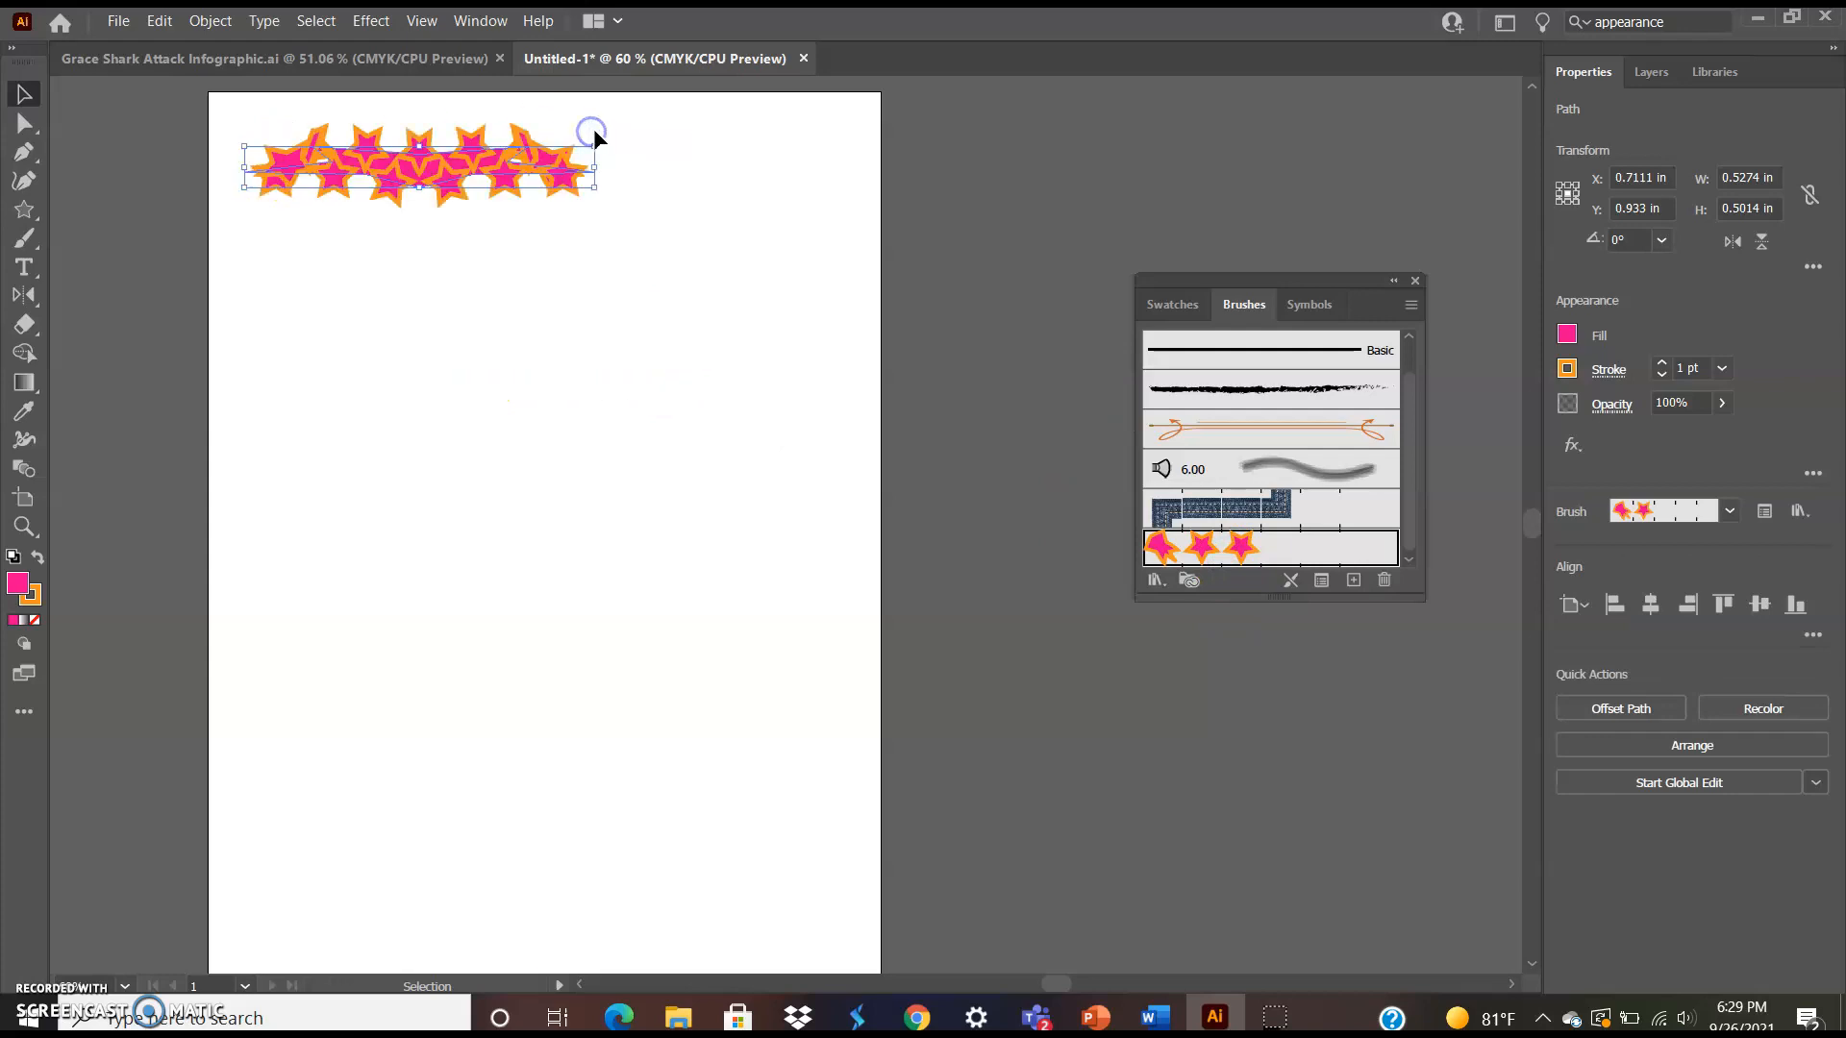
click(729, 156)
click(517, 180)
drag(596, 169, 727, 152)
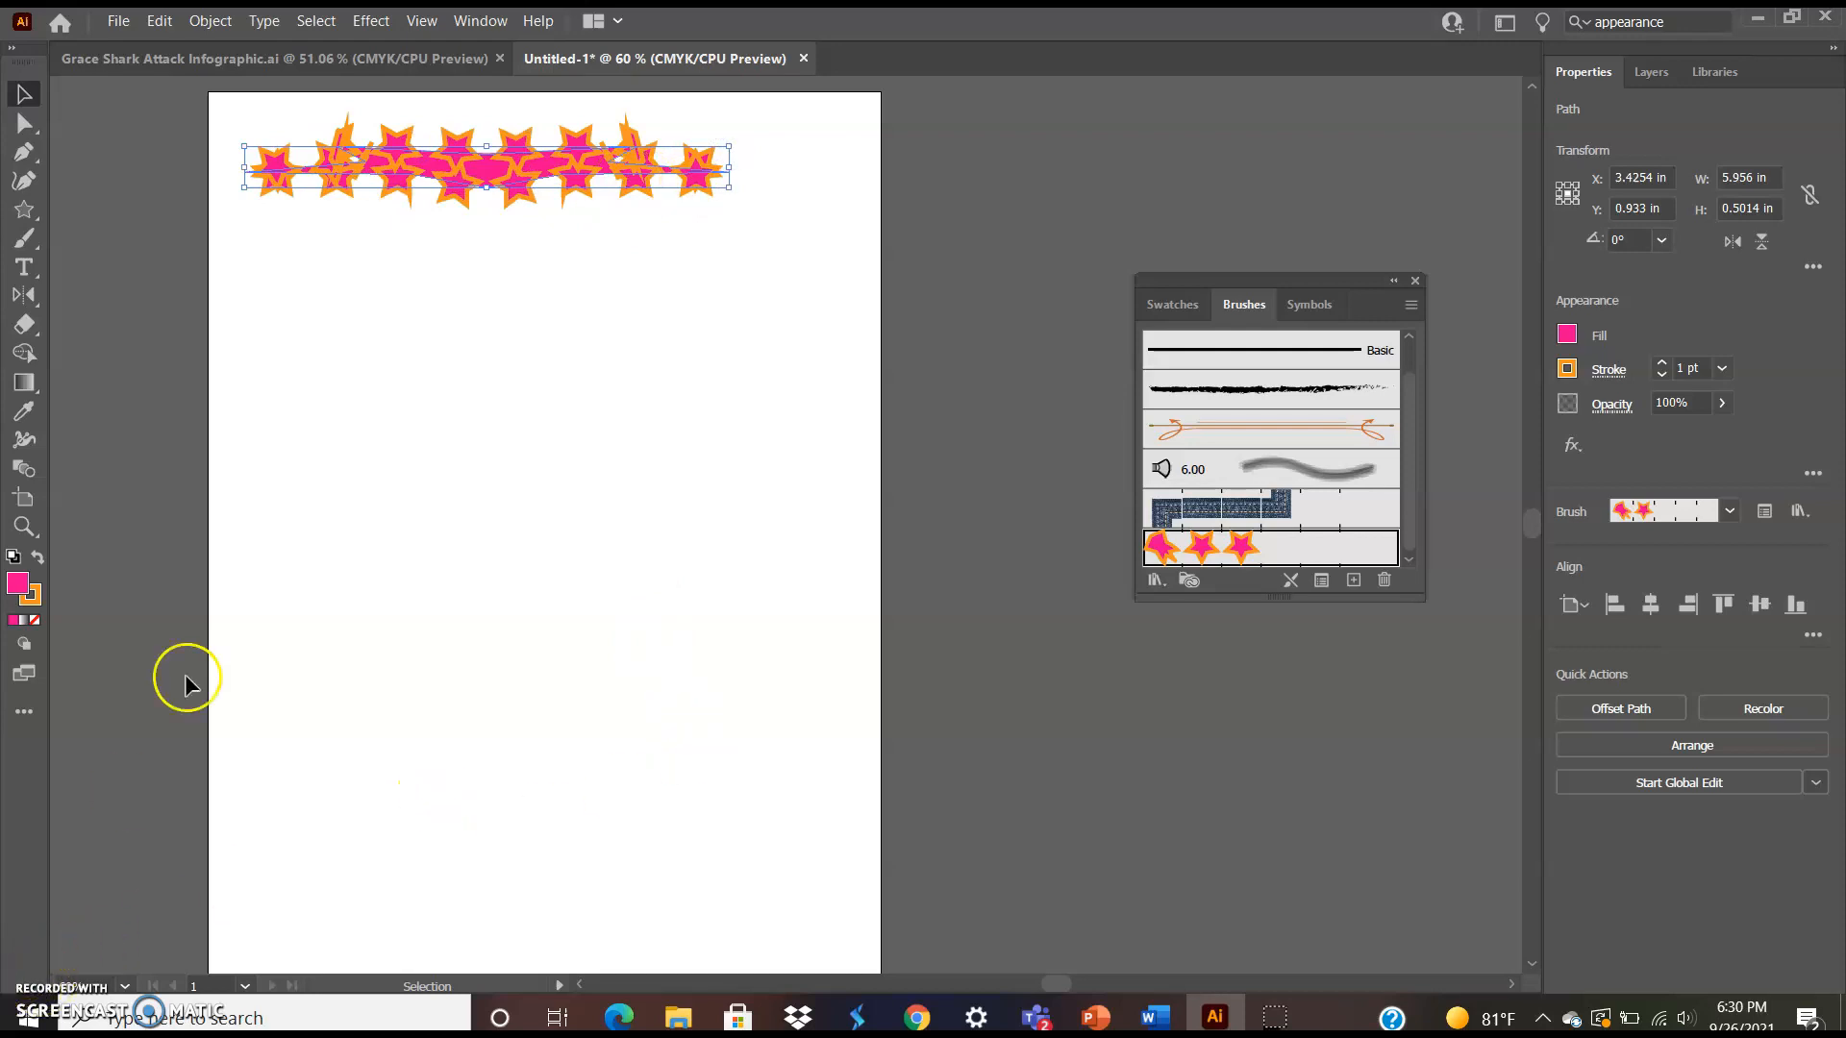
Begin a new path with the Pen tool on the page below the star border
click(32, 220)
drag(34, 222, 53, 232)
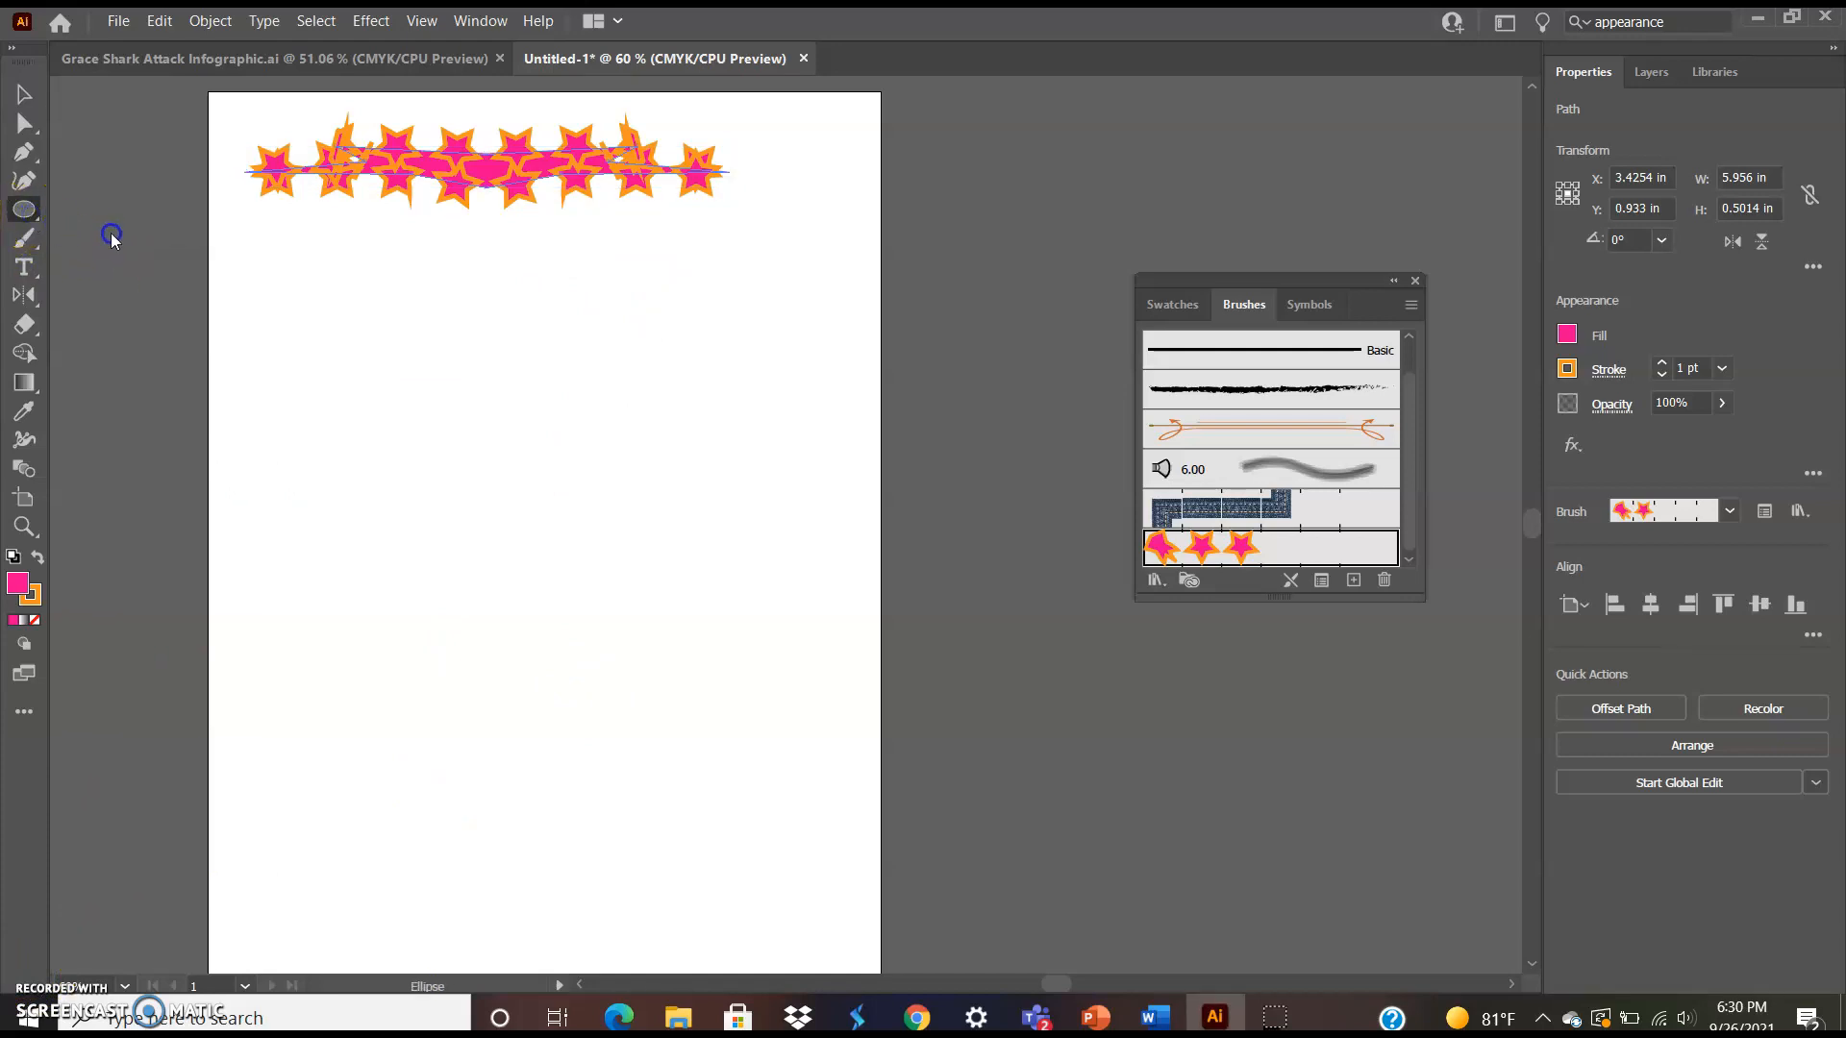
click(24, 93)
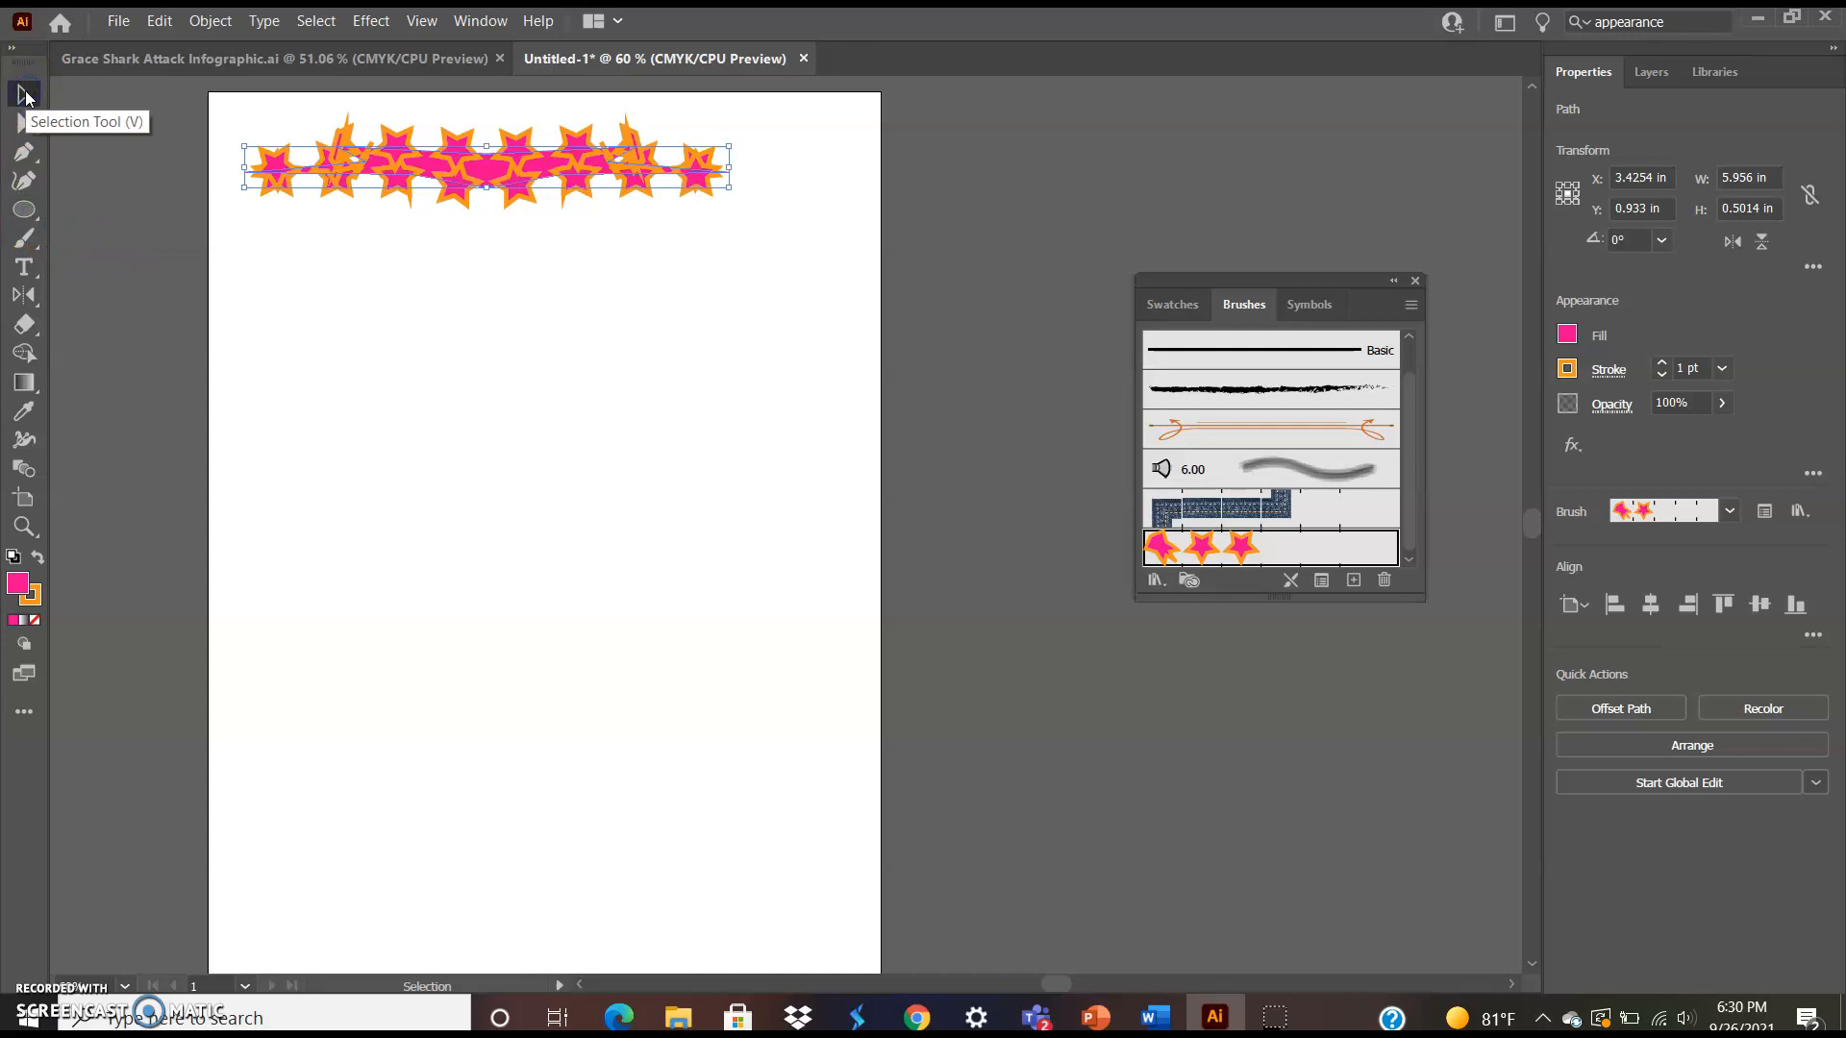
click(24, 152)
click(376, 377)
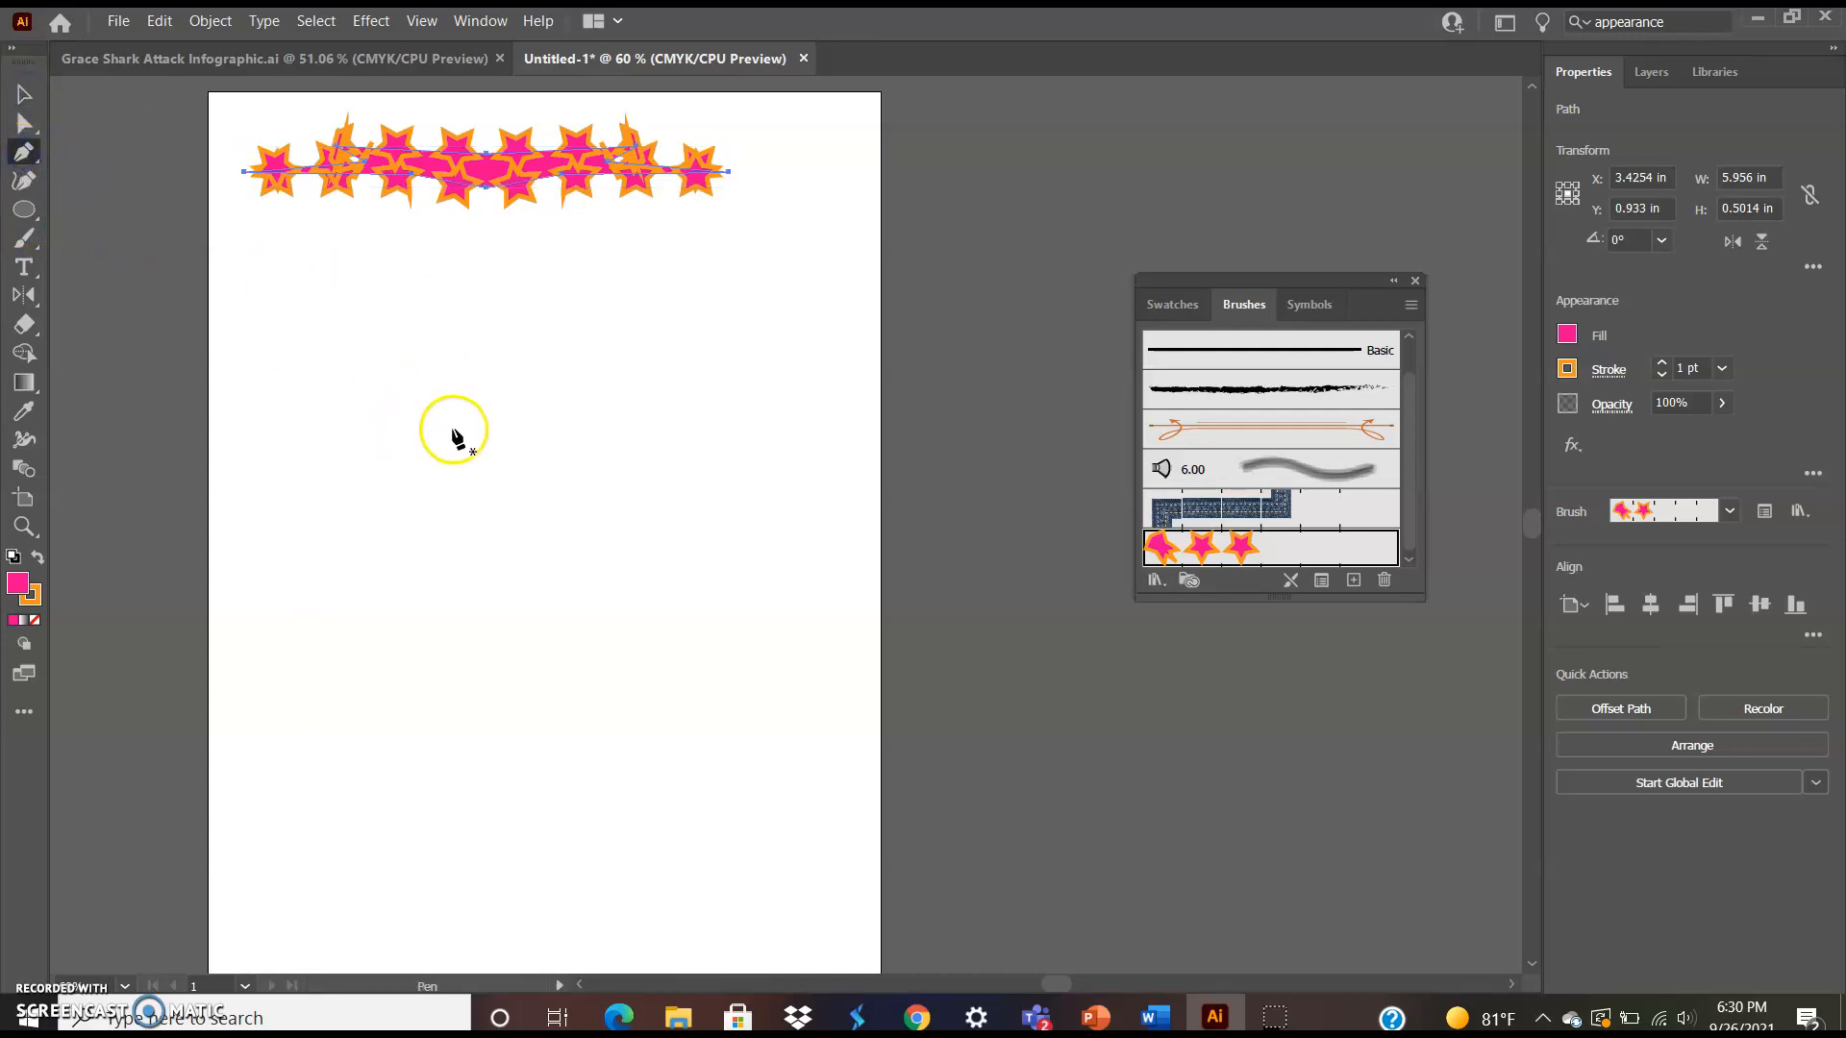